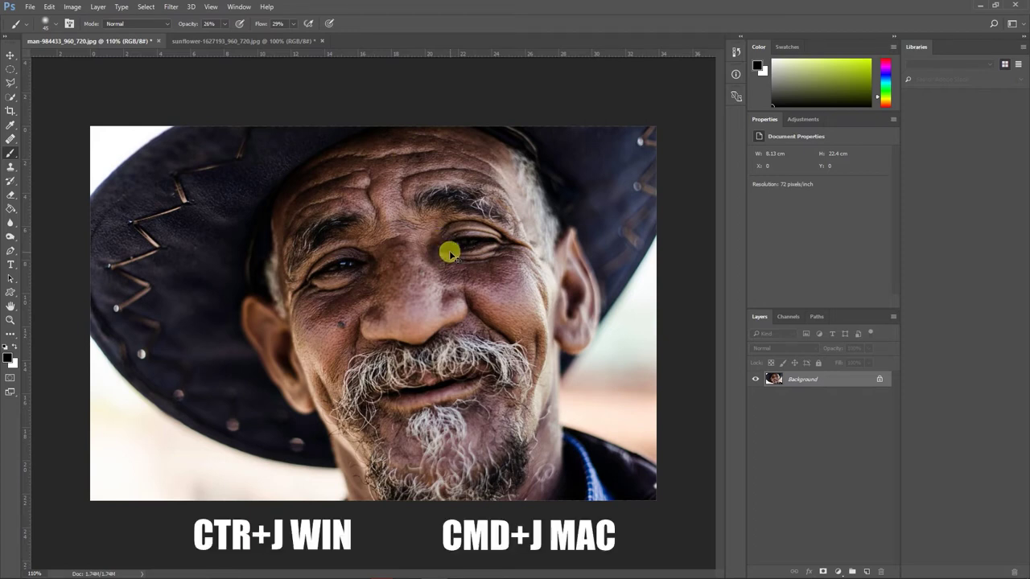
Duplicate the Background layer and make the copy the active layer.
{"action": "key", "text": "ctrl+j"}
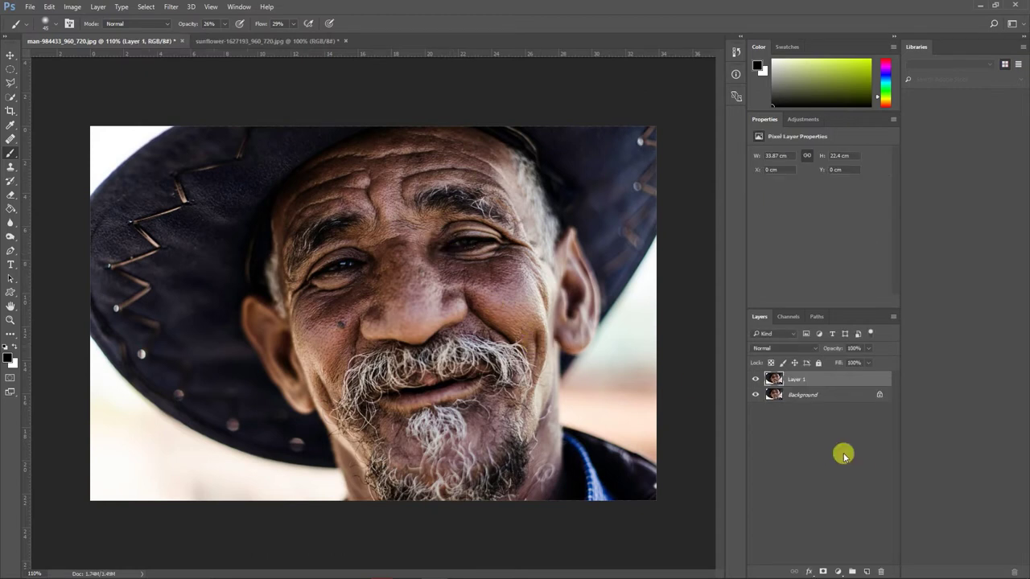
{"action": "left_click", "coordinate": [816, 421]}
{"action": "left_click_drag", "start_coordinate": [806, 395], "coordinate": [829, 394]}
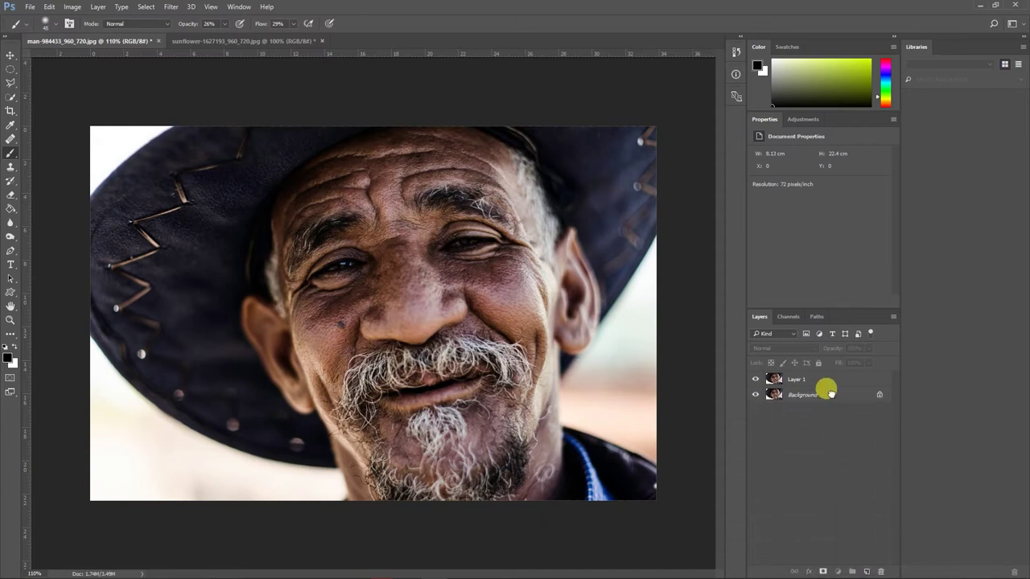
{"action": "left_click", "coordinate": [794, 383]}
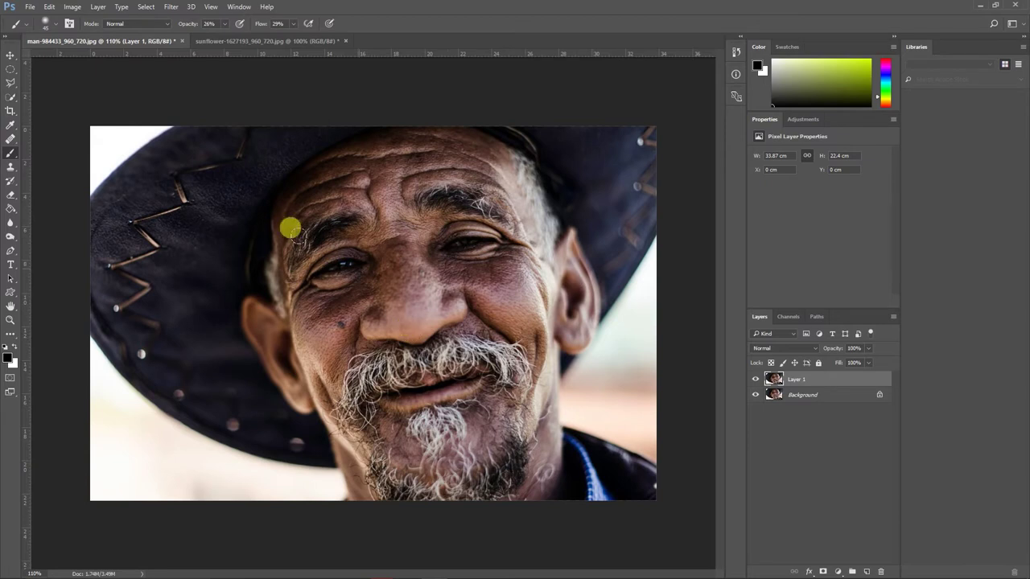
Select the man and his hat with a smaller Quick Selection brush, subtracting the background between the hat brim and shoulder.
{"action": "left_click", "coordinate": [10, 98]}
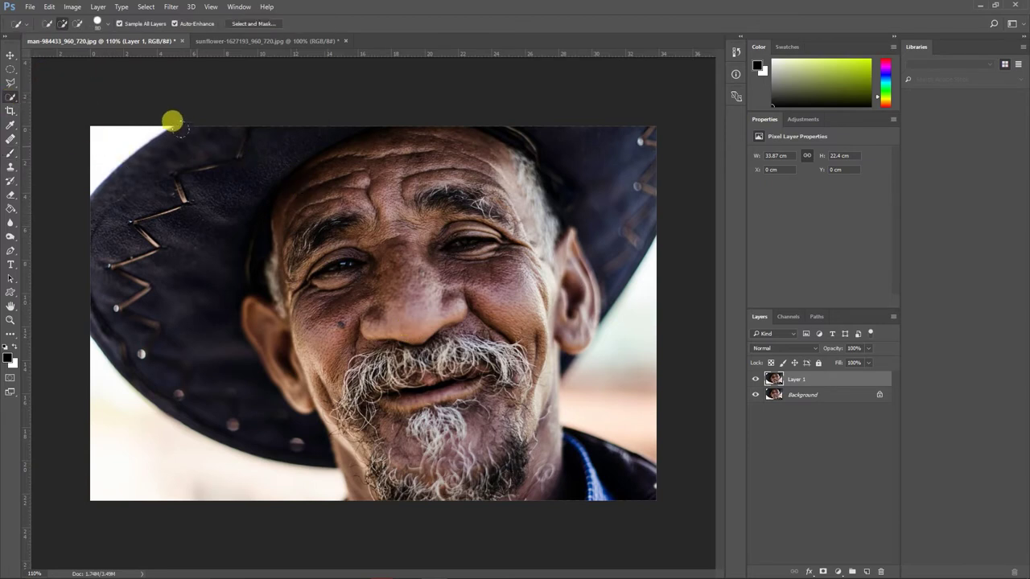
{"action": "key", "text": "bracketleft"}
{"action": "key", "text": "bracketleft"}
{"action": "key", "text": "bracketleft"}
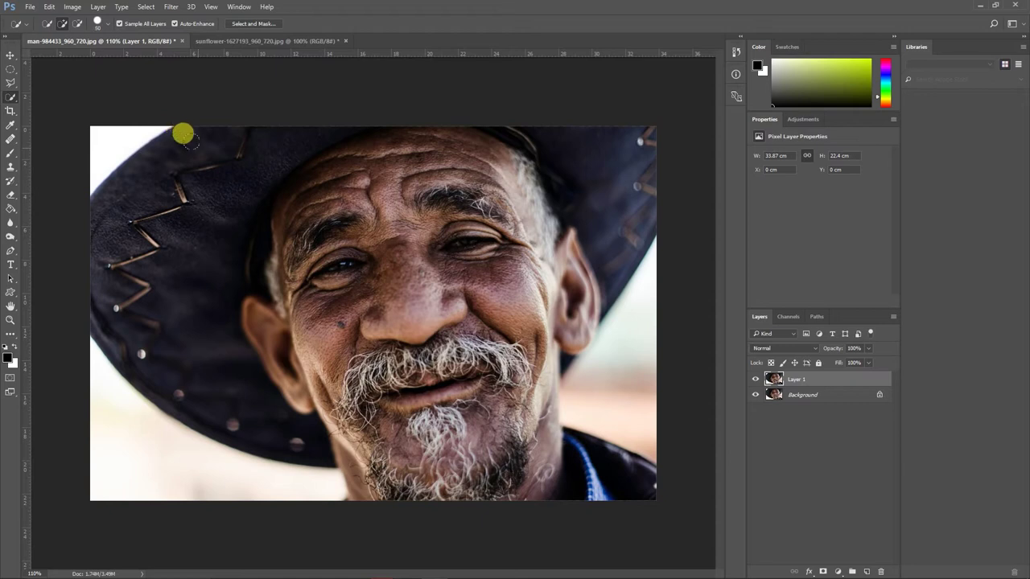
{"action": "mouse_move", "coordinate": [180, 123]}
{"action": "left_mouse_down"}
{"action": "mouse_move", "coordinate": [143, 181]}
{"action": "mouse_move", "coordinate": [140, 231]}
{"action": "mouse_move", "coordinate": [164, 302]}
{"action": "mouse_move", "coordinate": [131, 278]}
{"action": "mouse_move", "coordinate": [160, 302]}
{"action": "mouse_move", "coordinate": [233, 289]}
{"action": "mouse_move", "coordinate": [269, 229]}
{"action": "mouse_move", "coordinate": [261, 220]}
{"action": "mouse_move", "coordinate": [376, 177]}
{"action": "mouse_move", "coordinate": [428, 140]}
{"action": "mouse_move", "coordinate": [539, 130]}
{"action": "mouse_move", "coordinate": [601, 149]}
{"action": "mouse_move", "coordinate": [538, 199]}
{"action": "mouse_move", "coordinate": [513, 243]}
{"action": "mouse_move", "coordinate": [505, 272]}
{"action": "mouse_move", "coordinate": [523, 288]}
{"action": "mouse_move", "coordinate": [559, 260]}
{"action": "mouse_move", "coordinate": [486, 355]}
{"action": "mouse_move", "coordinate": [481, 403]}
{"action": "mouse_move", "coordinate": [464, 314]}
{"action": "mouse_move", "coordinate": [434, 241]}
{"action": "mouse_move", "coordinate": [446, 201]}
{"action": "mouse_move", "coordinate": [384, 311]}
{"action": "mouse_move", "coordinate": [390, 404]}
{"action": "mouse_move", "coordinate": [356, 425]}
{"action": "mouse_move", "coordinate": [361, 461]}
{"action": "mouse_move", "coordinate": [590, 456]}
{"action": "mouse_move", "coordinate": [603, 466]}
{"action": "mouse_move", "coordinate": [651, 296]}
{"action": "left_mouse_up"}
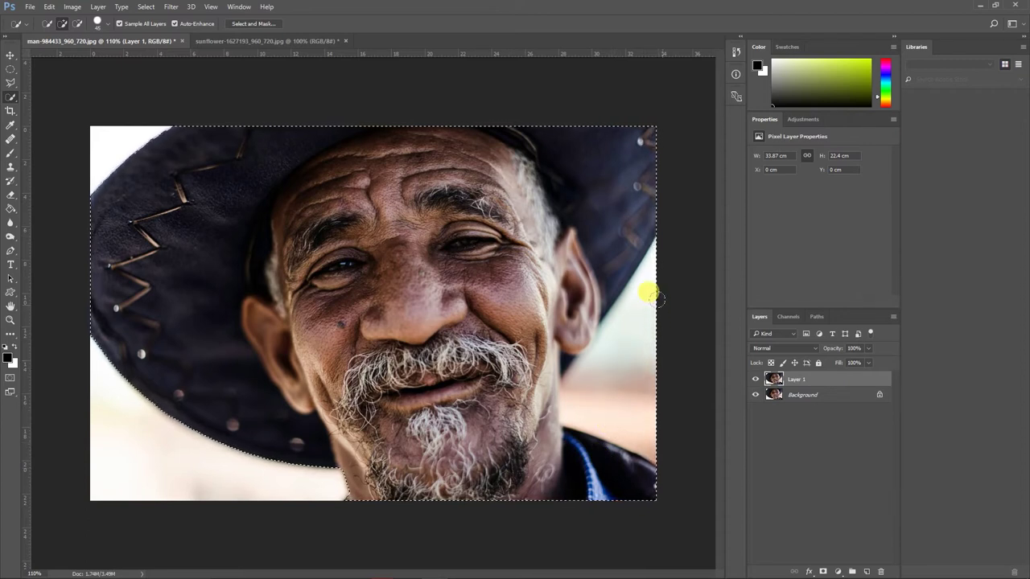
{"action": "key", "text": "alt"}
{"action": "mouse_move", "coordinate": [650, 295]}
{"action": "left_mouse_down"}
{"action": "mouse_move", "coordinate": [630, 298]}
{"action": "mouse_move", "coordinate": [648, 270]}
{"action": "mouse_move", "coordinate": [624, 323]}
{"action": "left_mouse_up"}
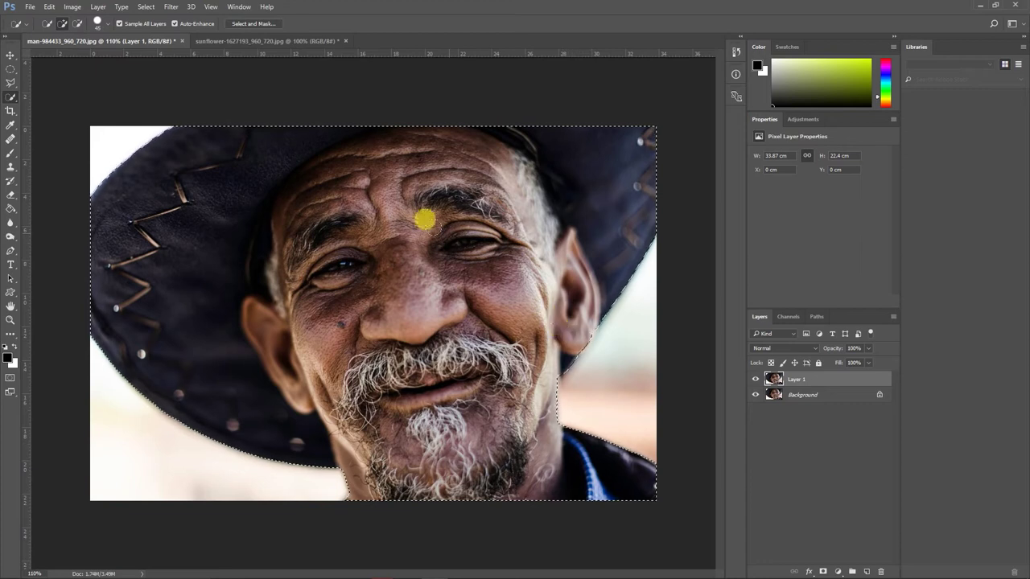
Refine the selection in Select and Mask with Smart Radius enabled and Shift Edge at +5%, output to Selection.
{"action": "left_click", "coordinate": [257, 25]}
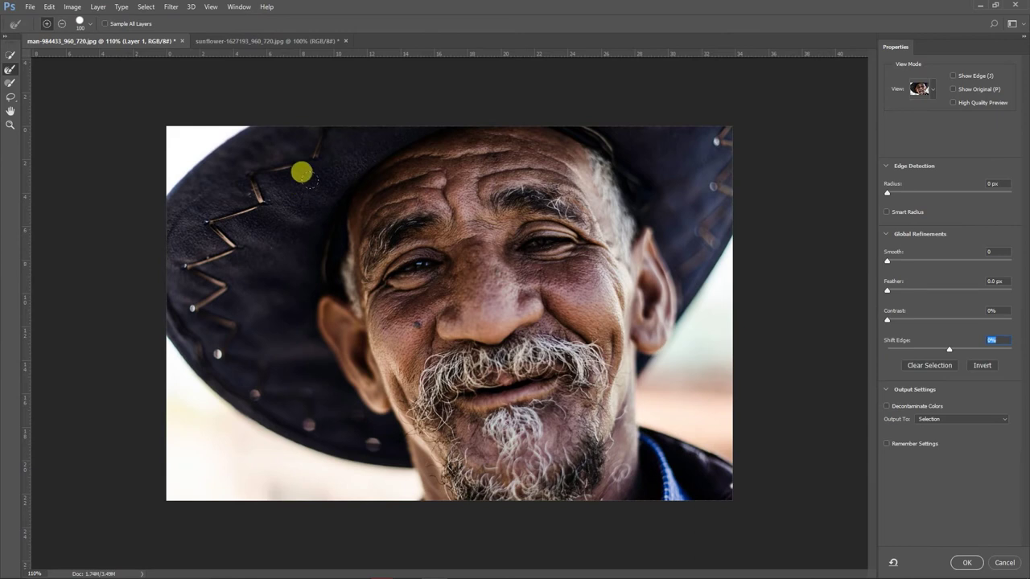
{"action": "left_click", "coordinate": [10, 70]}
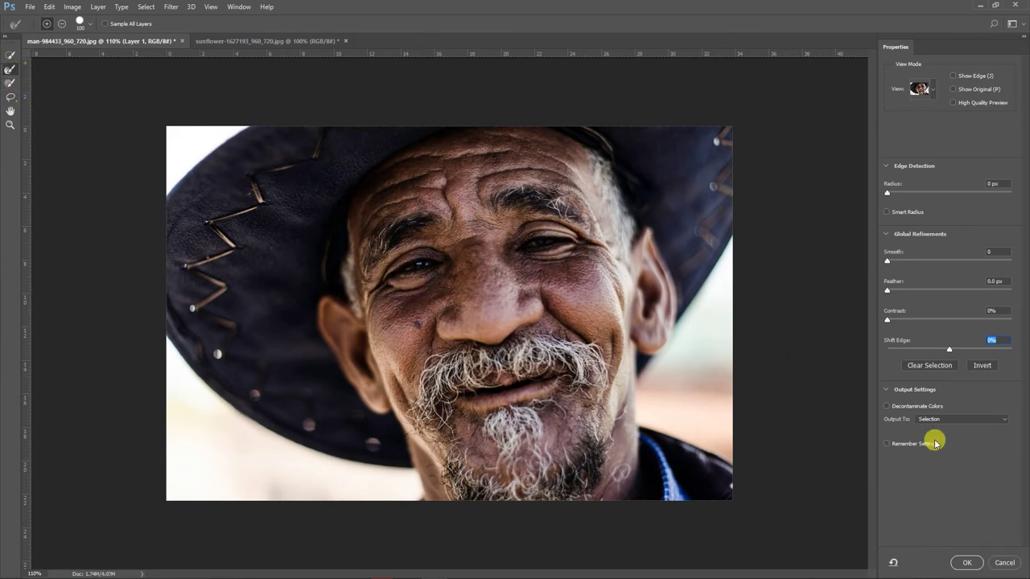
{"action": "left_click", "coordinate": [886, 211]}
{"action": "left_click_drag", "start_coordinate": [951, 350], "coordinate": [953, 351]}
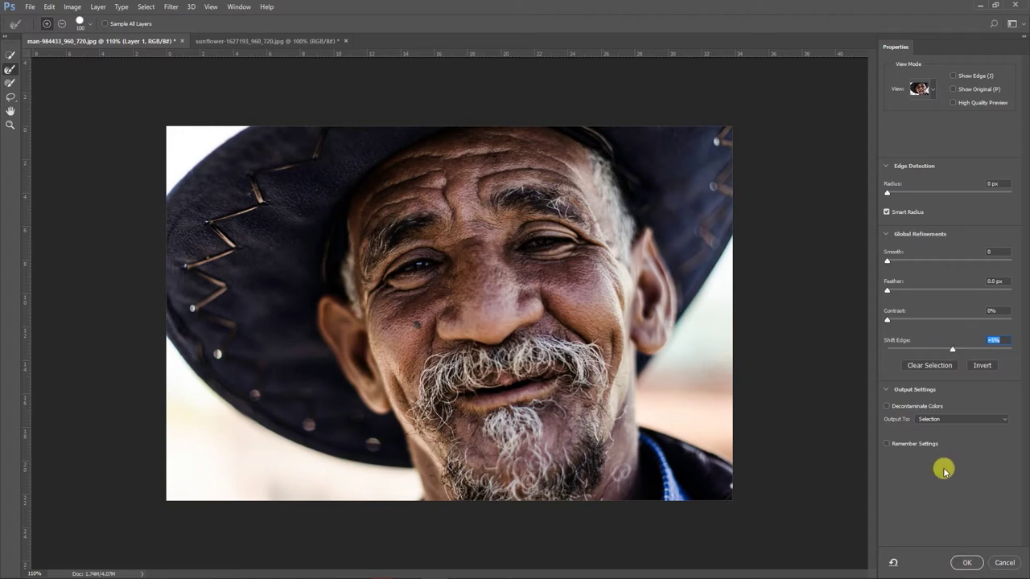
{"action": "left_click", "coordinate": [966, 563]}
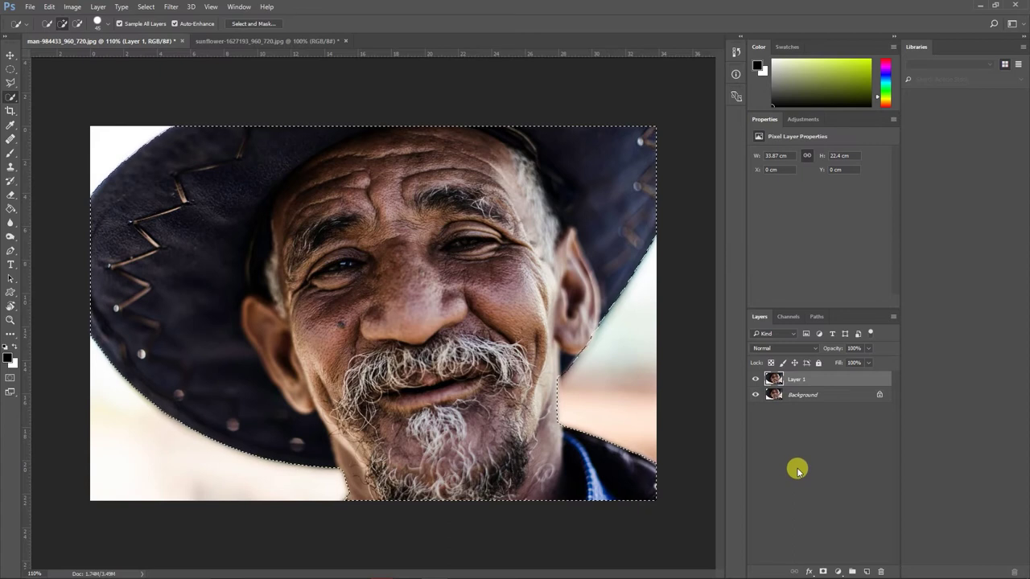
Copy the selected man to a new layer and hide Layer 1 and the Background.
{"action": "key", "text": "ctrl+j"}
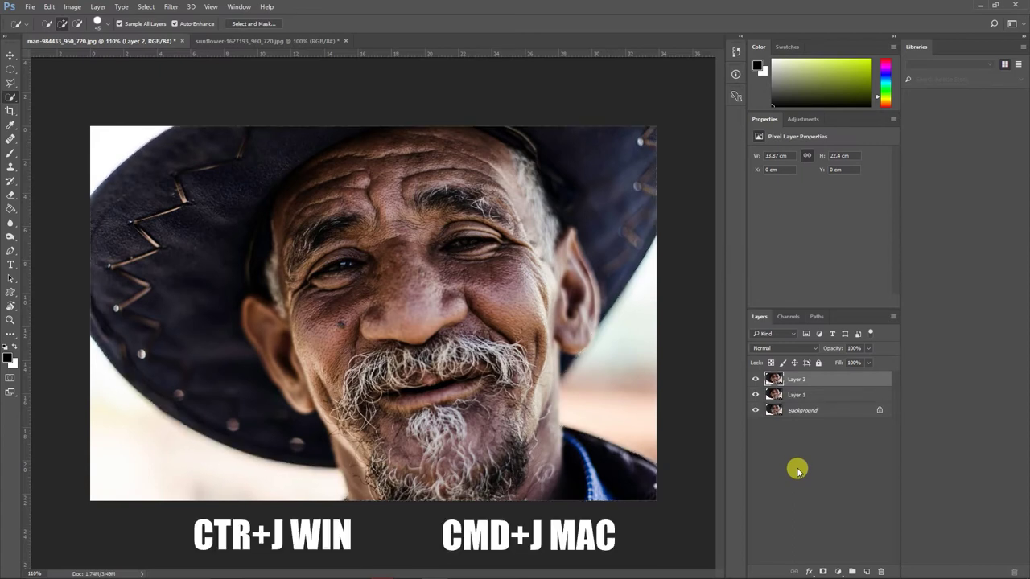
{"action": "left_click", "coordinate": [754, 410]}
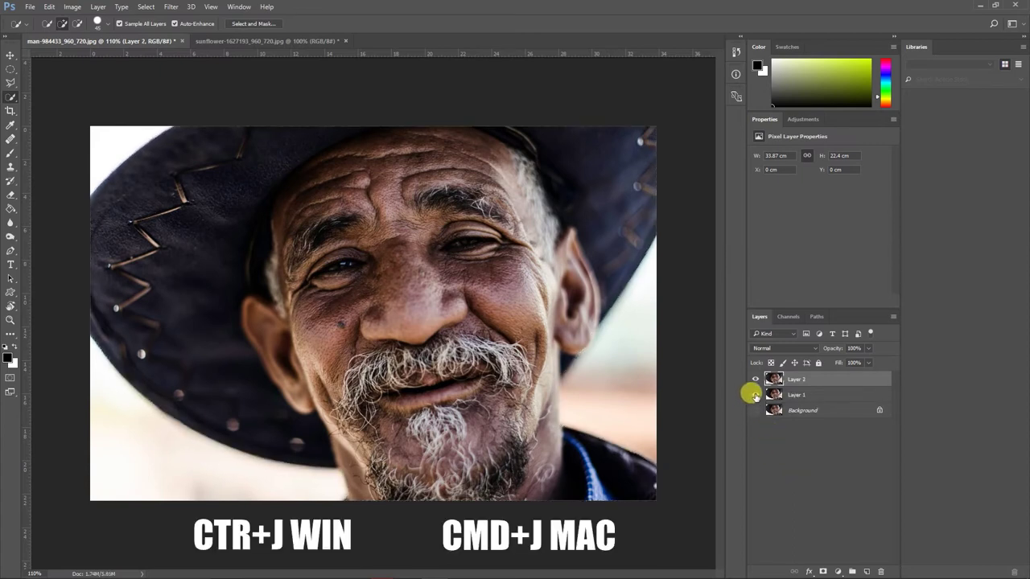
{"action": "left_click", "coordinate": [754, 394]}
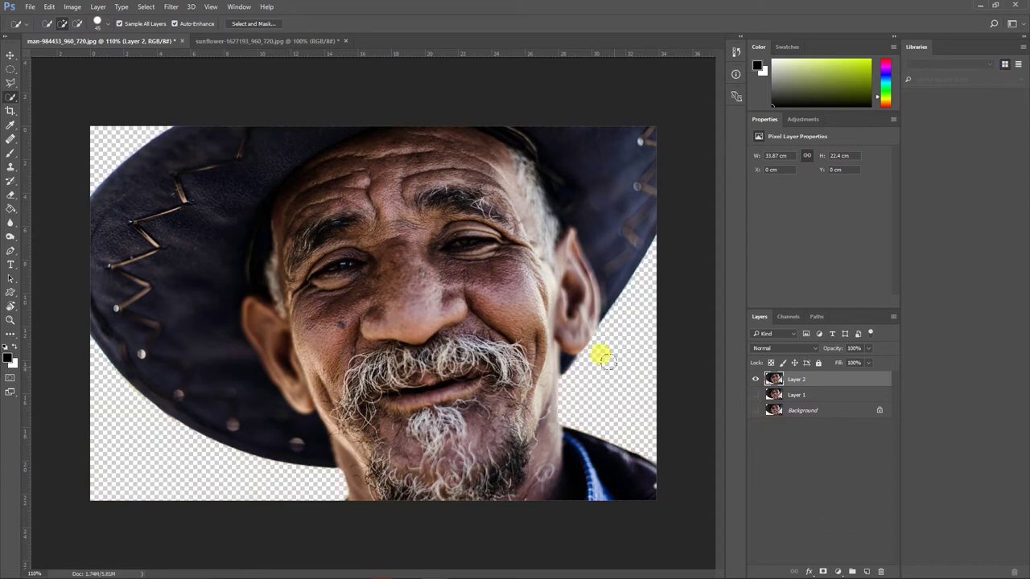
Convert the cut-out Layer 2 to a smart object.
{"action": "right_click", "coordinate": [794, 378]}
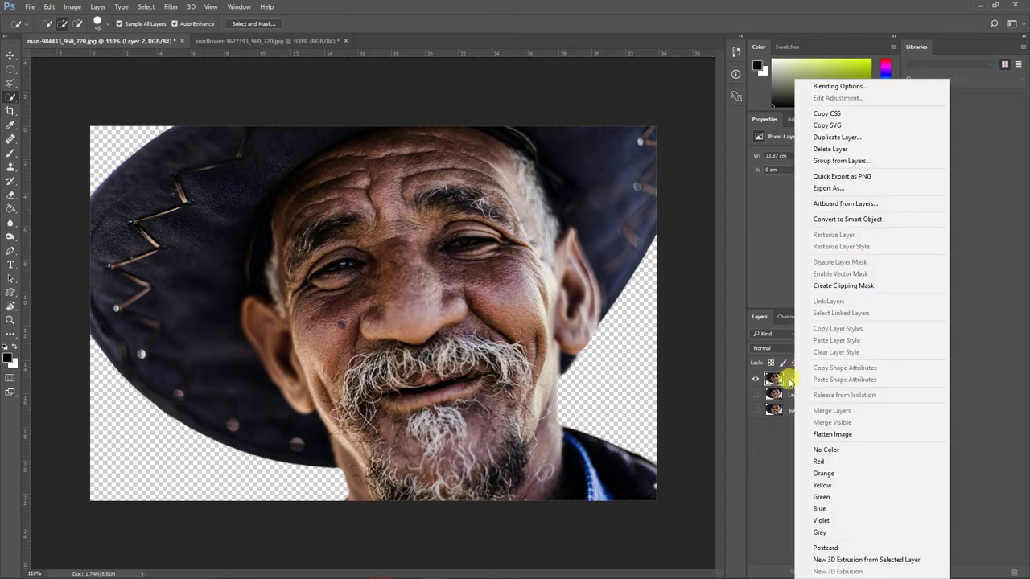
{"action": "left_click", "coordinate": [786, 380]}
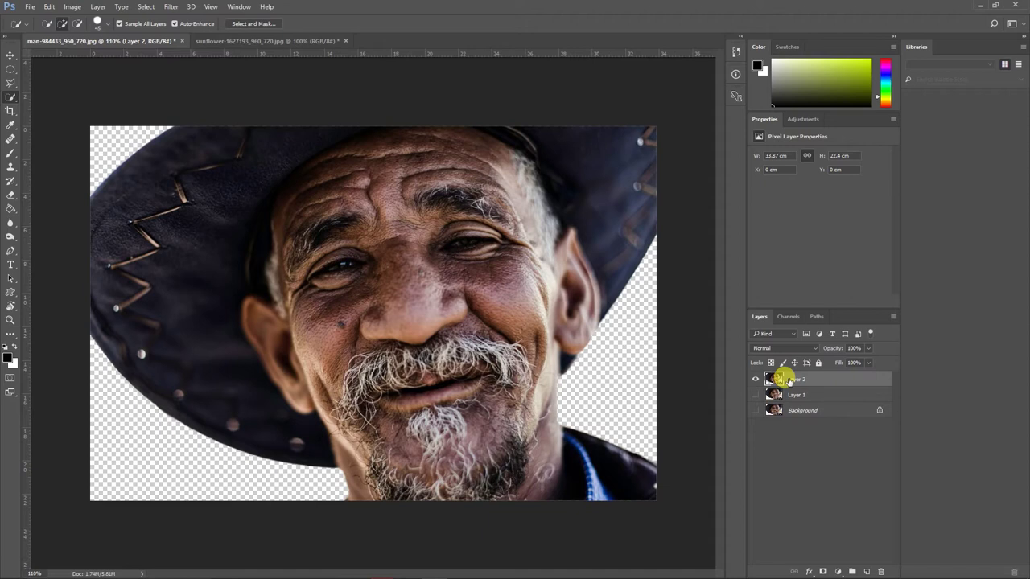
{"action": "right_click", "coordinate": [787, 381]}
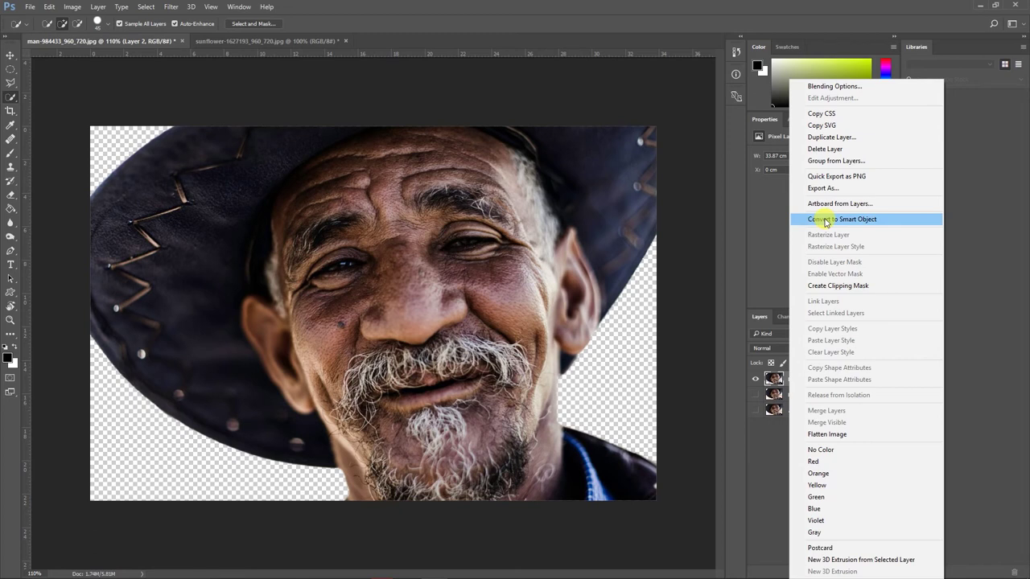
{"action": "left_click", "coordinate": [760, 270]}
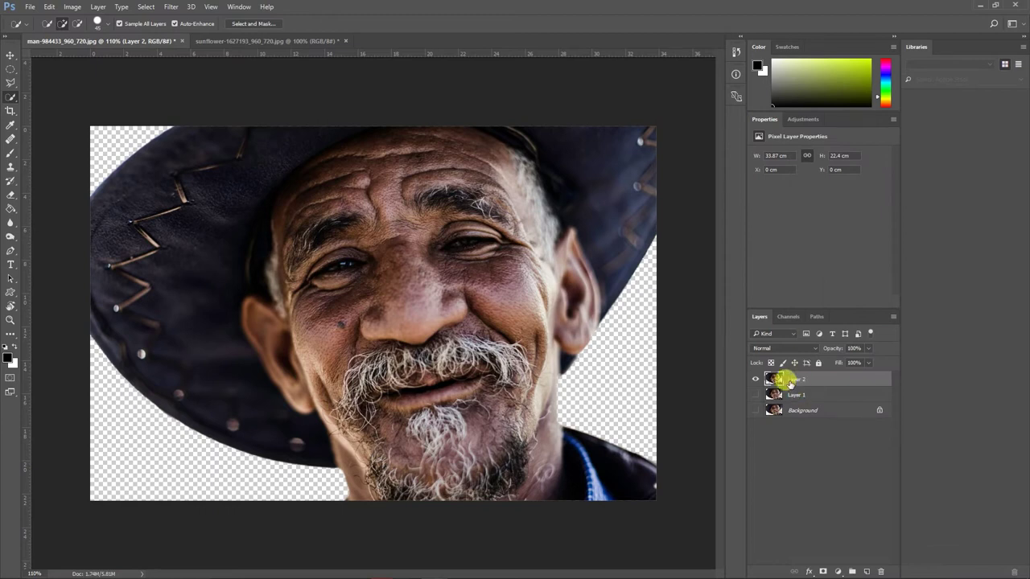
{"action": "left_click", "coordinate": [893, 317]}
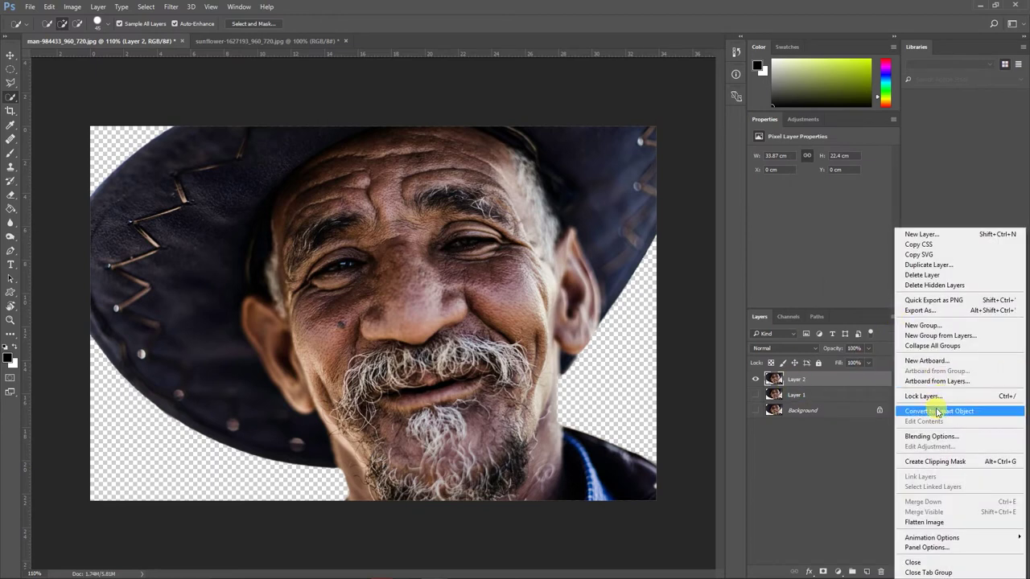
{"action": "left_click", "coordinate": [794, 383]}
{"action": "right_click", "coordinate": [785, 377]}
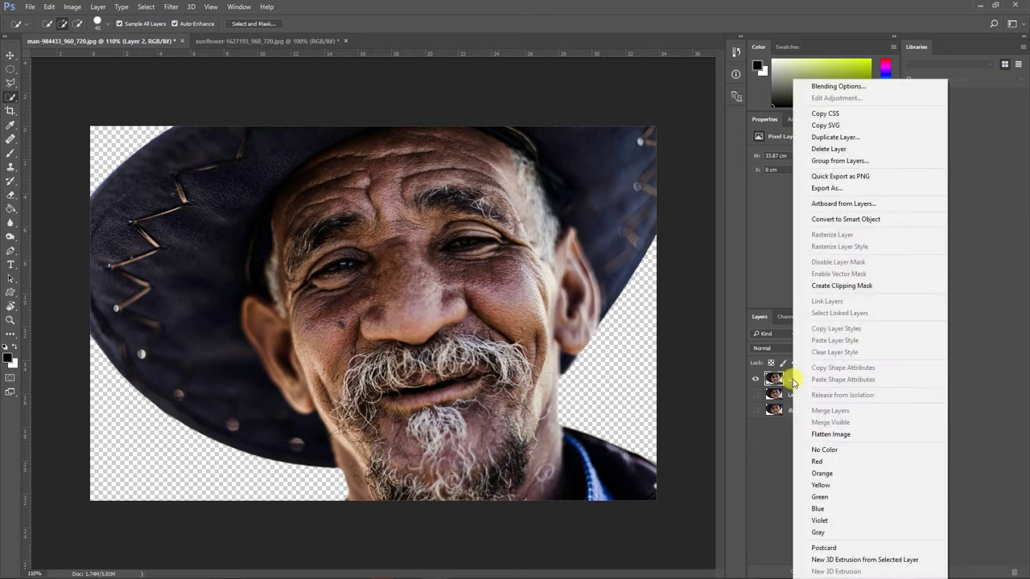
{"action": "left_click", "coordinate": [832, 225]}
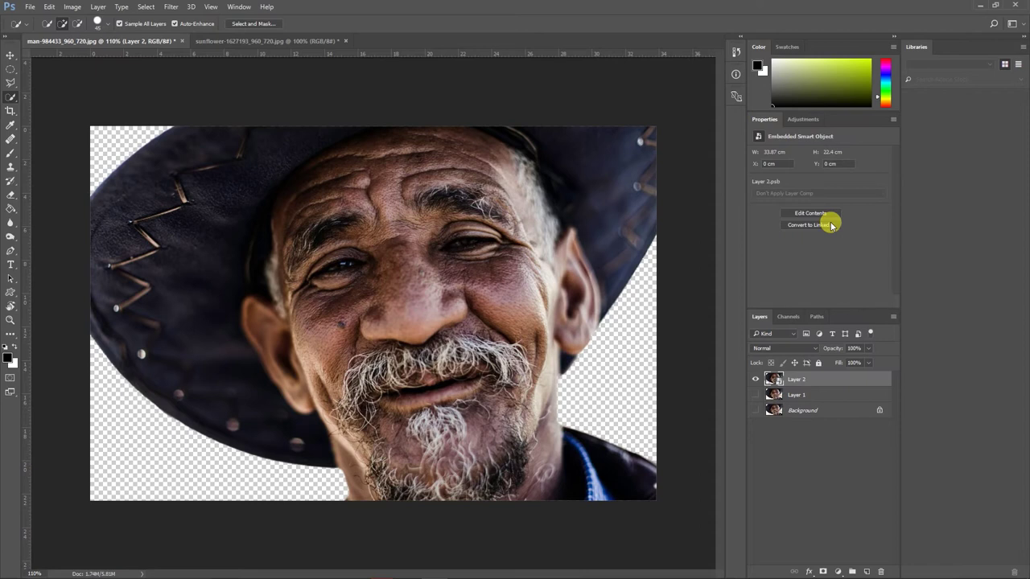
{"action": "left_click", "coordinate": [172, 9]}
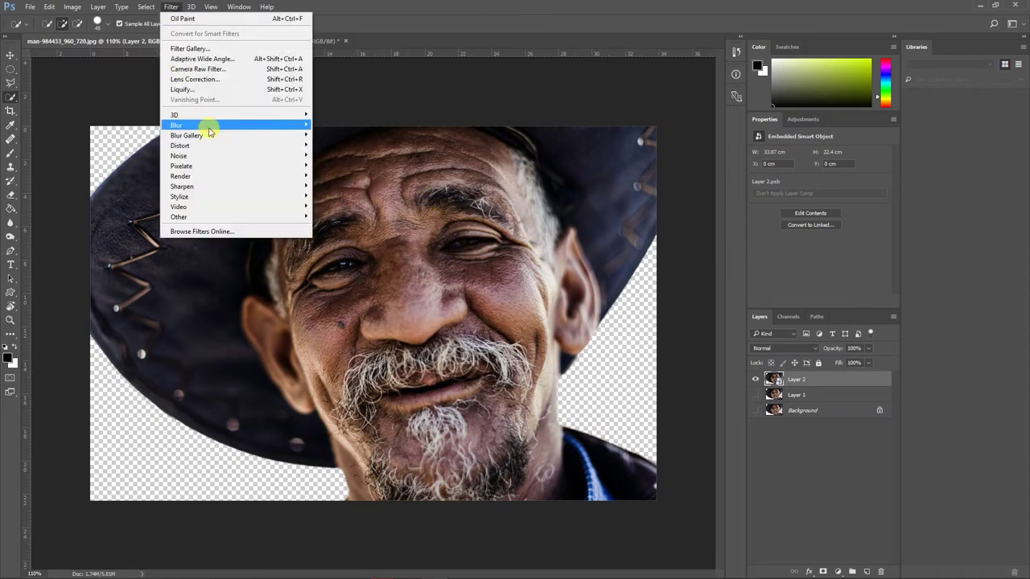
{"action": "mouse_move", "coordinate": [208, 130]}
{"action": "mouse_move", "coordinate": [292, 198]}
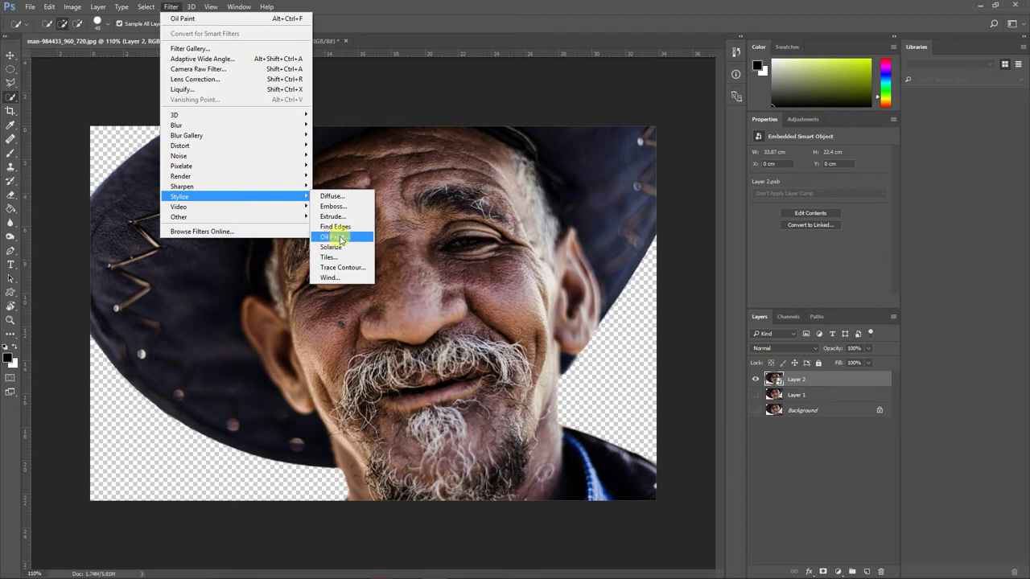
{"action": "left_click", "coordinate": [370, 22]}
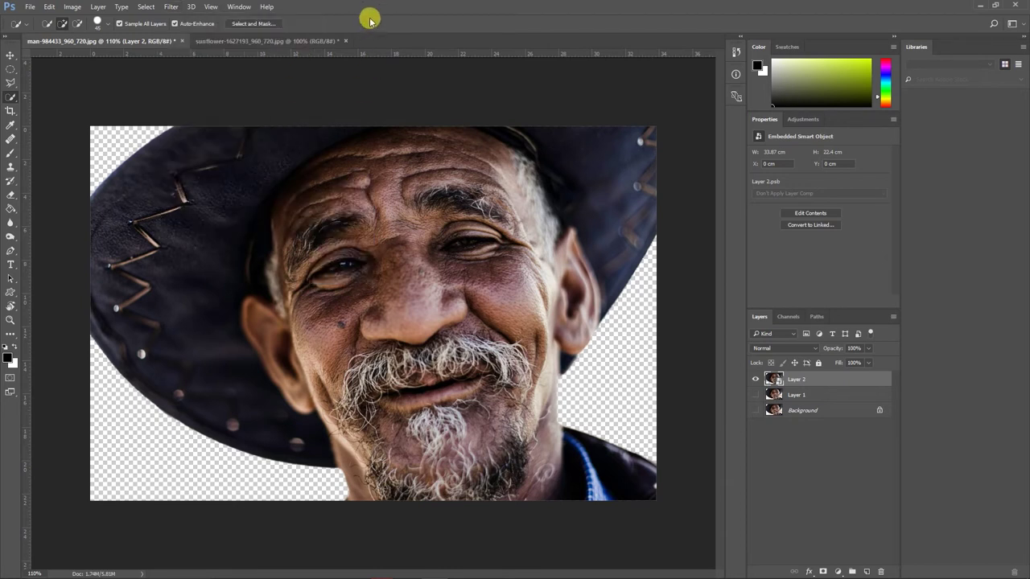
Check the Performance preferences for graphics processor use and the OpenCL option in the advanced settings.
{"action": "left_click", "coordinate": [48, 8]}
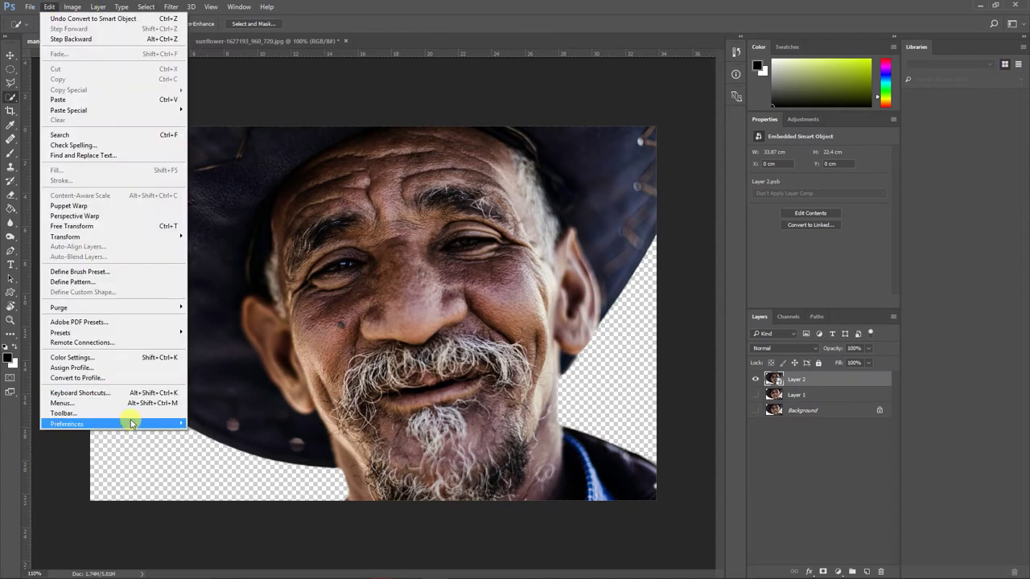
{"action": "mouse_move", "coordinate": [134, 424]}
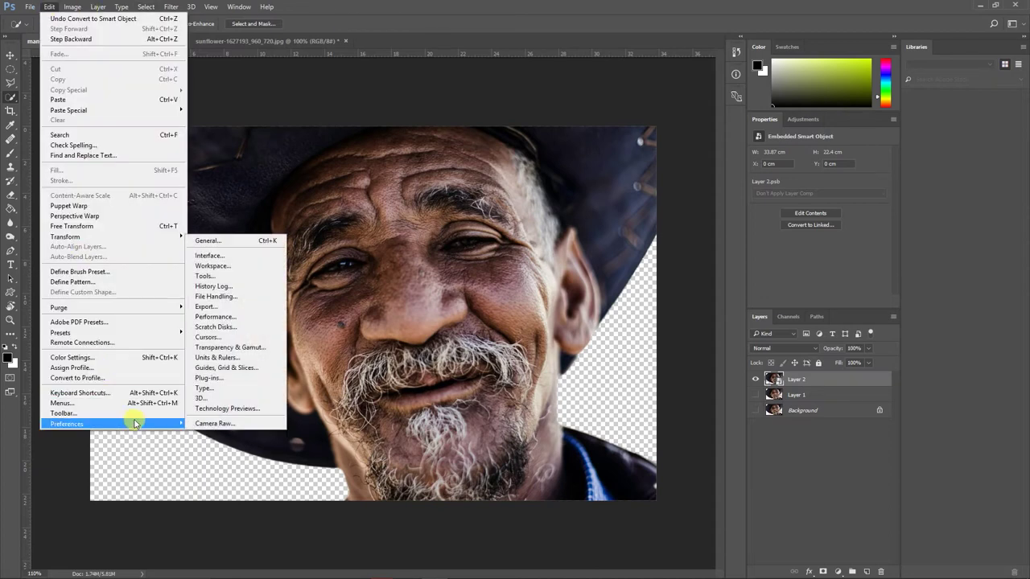
{"action": "left_click", "coordinate": [232, 320]}
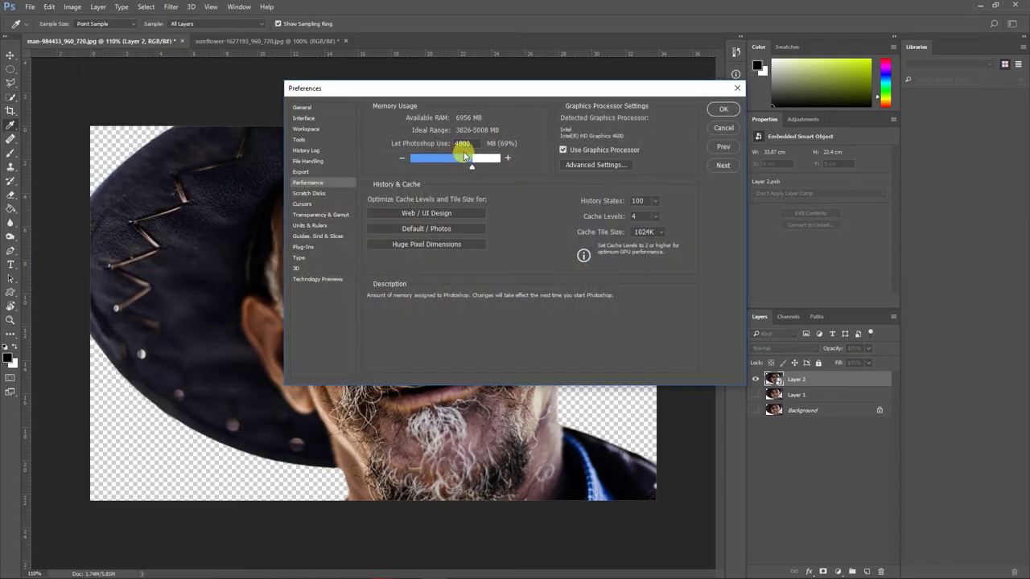
{"action": "mouse_move", "coordinate": [575, 152]}
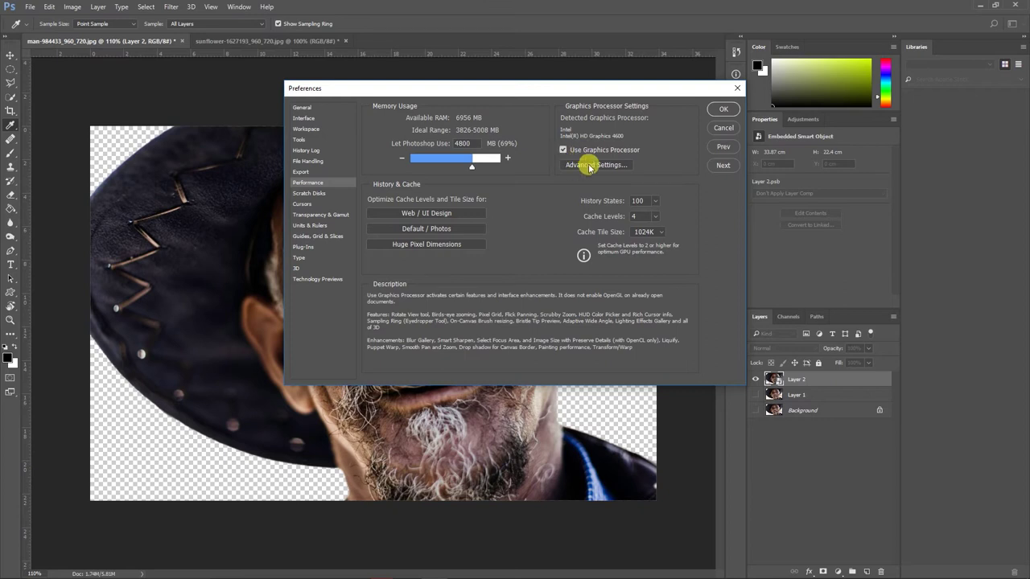
{"action": "left_click", "coordinate": [591, 166]}
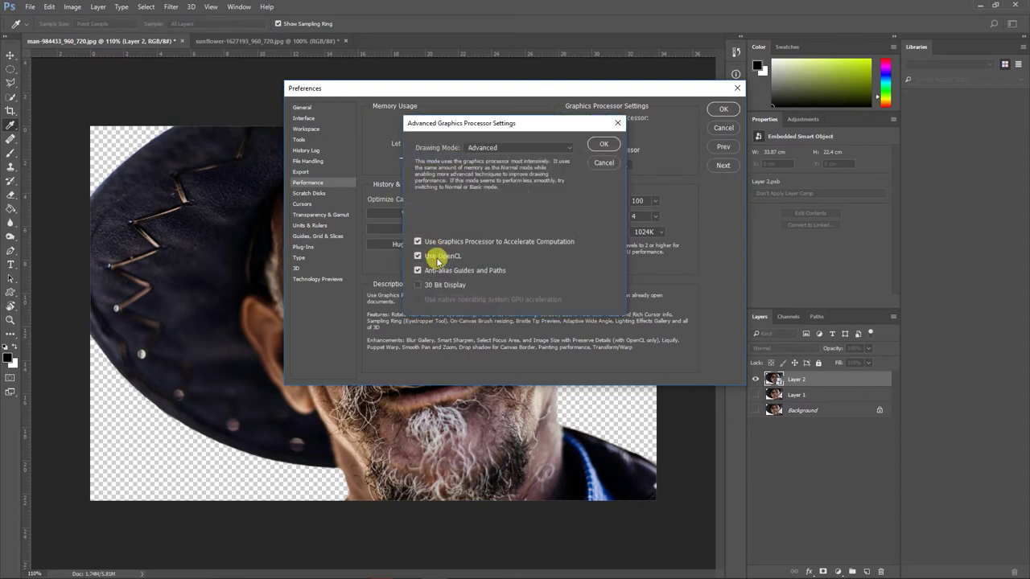
{"action": "left_click", "coordinate": [605, 144]}
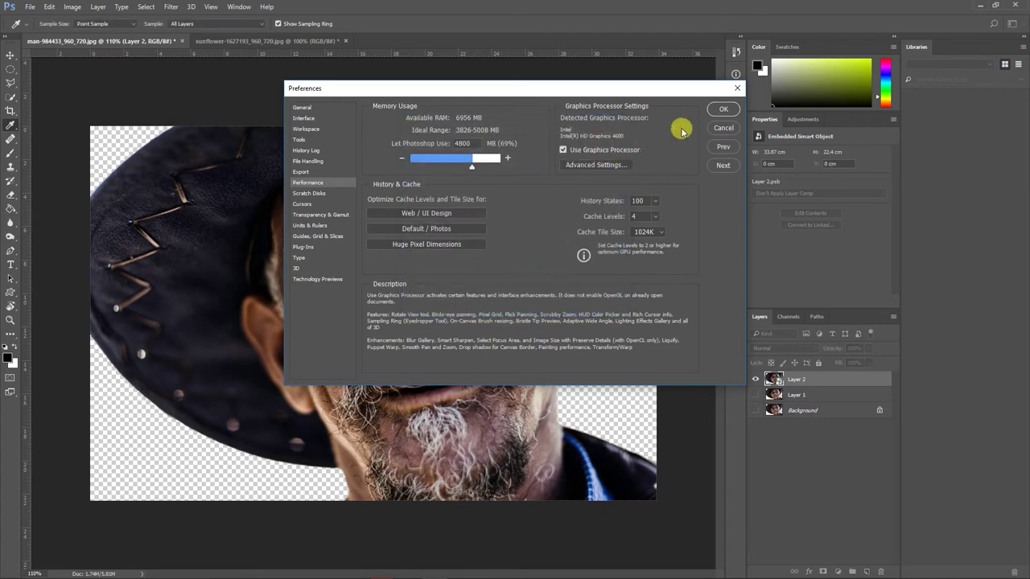
{"action": "left_click", "coordinate": [718, 108]}
{"action": "key", "text": "w"}
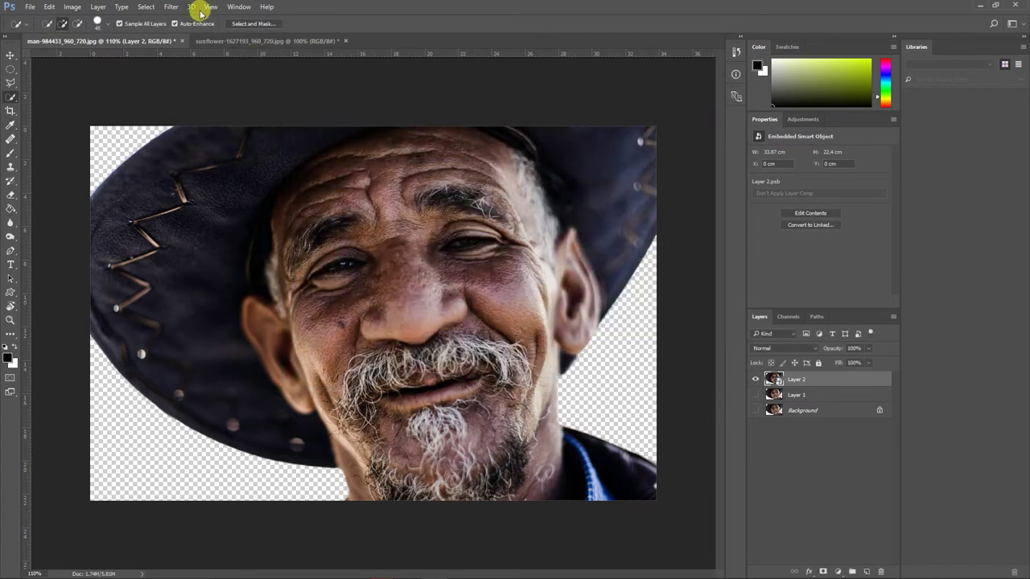
Open the Oil Paint filter on Layer 2 and set Stylization 5.0, Cleanliness 6.4, Scale 7.0, Bristle Detail 7.0 and Shine 2.4.
{"action": "left_click", "coordinate": [171, 7]}
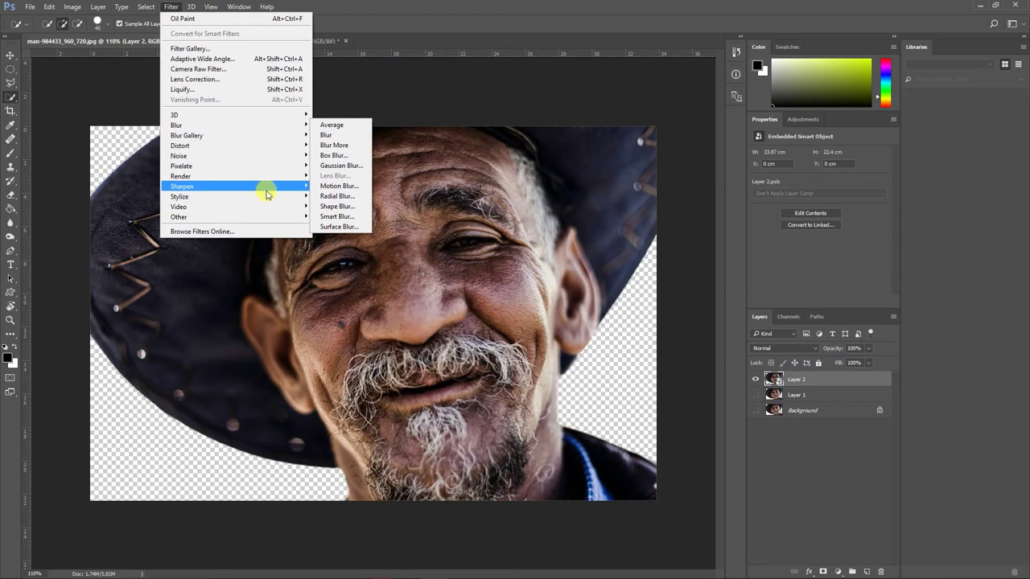
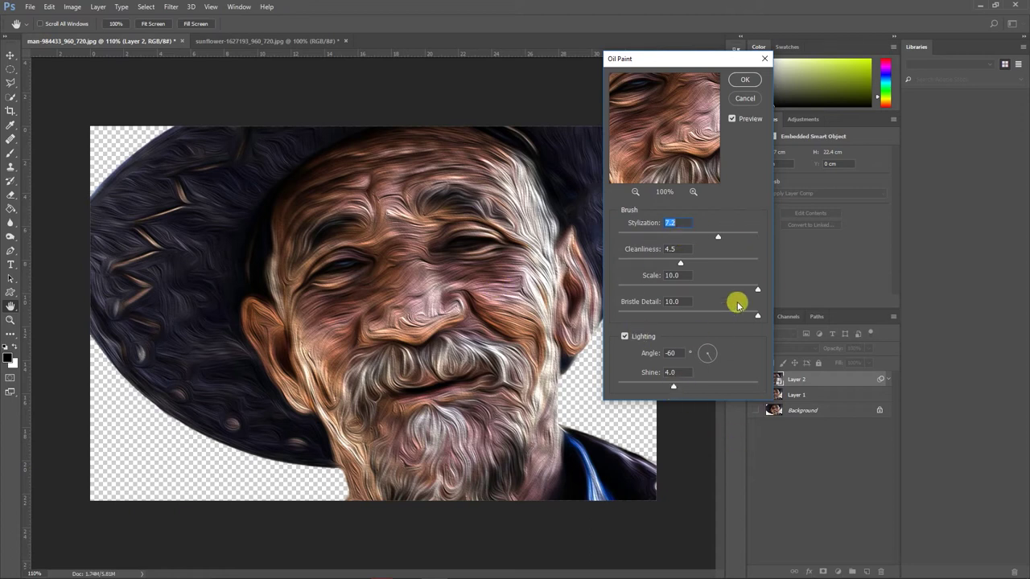
{"action": "left_click_drag", "start_coordinate": [719, 236], "coordinate": [708, 262]}
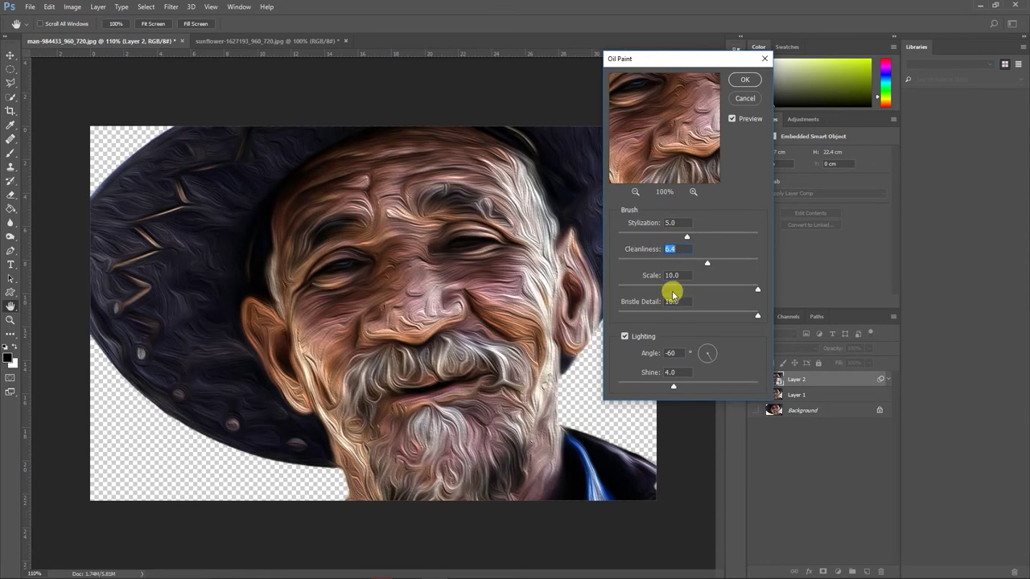
{"action": "left_click_drag", "start_coordinate": [757, 292], "coordinate": [715, 289]}
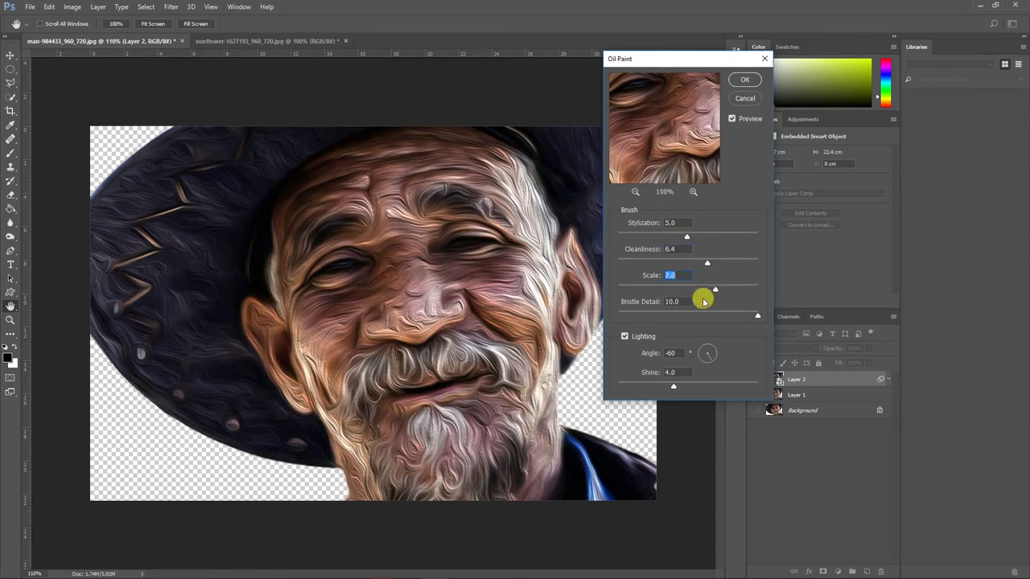
{"action": "left_click_drag", "start_coordinate": [757, 318], "coordinate": [717, 319]}
{"action": "left_click_drag", "start_coordinate": [675, 386], "coordinate": [646, 387]}
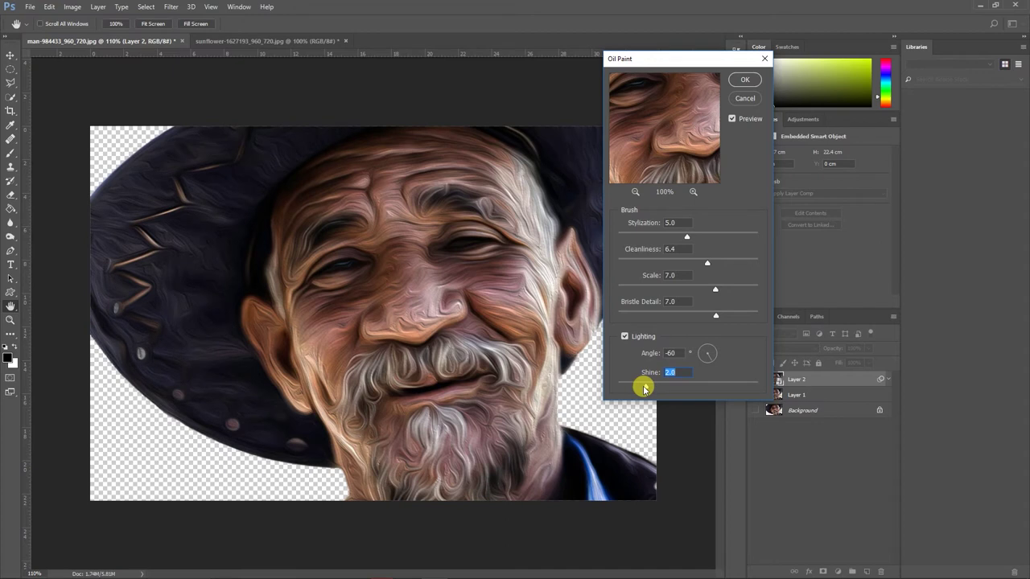
{"action": "left_click_drag", "start_coordinate": [644, 388], "coordinate": [639, 388]}
{"action": "left_click_drag", "start_coordinate": [645, 389], "coordinate": [650, 389]}
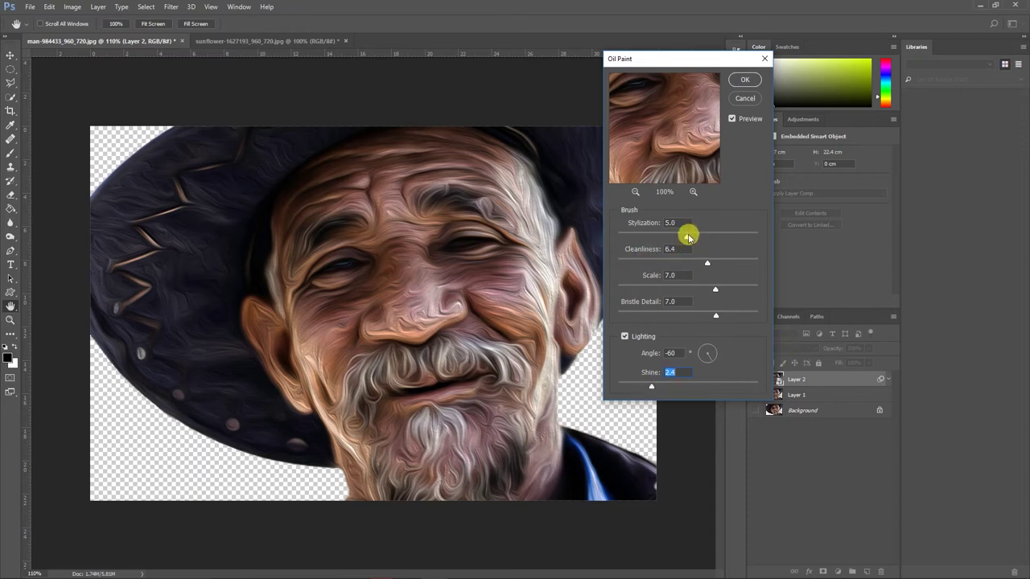
Set the Oil Paint filter's Stylization to 7.0, Cleanliness 5.2, Scale 10.0, Bristle Detail 10.0 and Shine 2.4, and apply it.
{"action": "left_click_drag", "start_coordinate": [688, 237], "coordinate": [701, 237]}
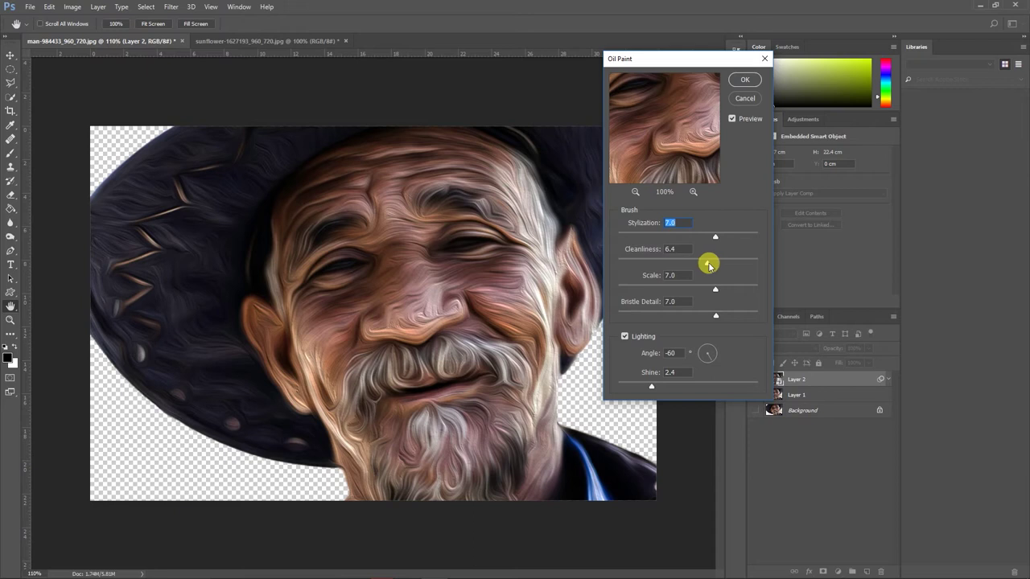
{"action": "left_click_drag", "start_coordinate": [709, 263], "coordinate": [697, 263]}
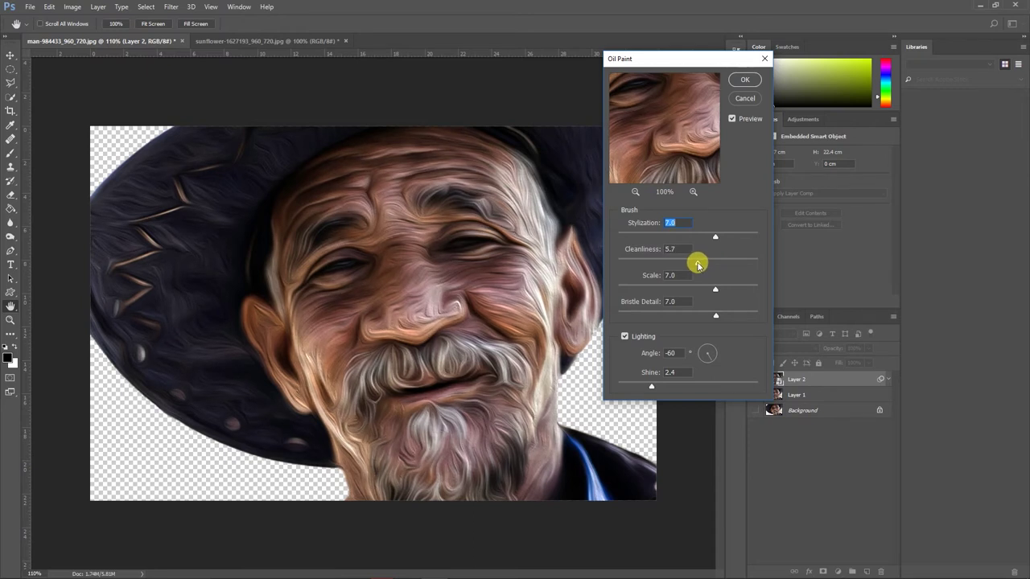
{"action": "left_click_drag", "start_coordinate": [693, 265], "coordinate": [766, 289]}
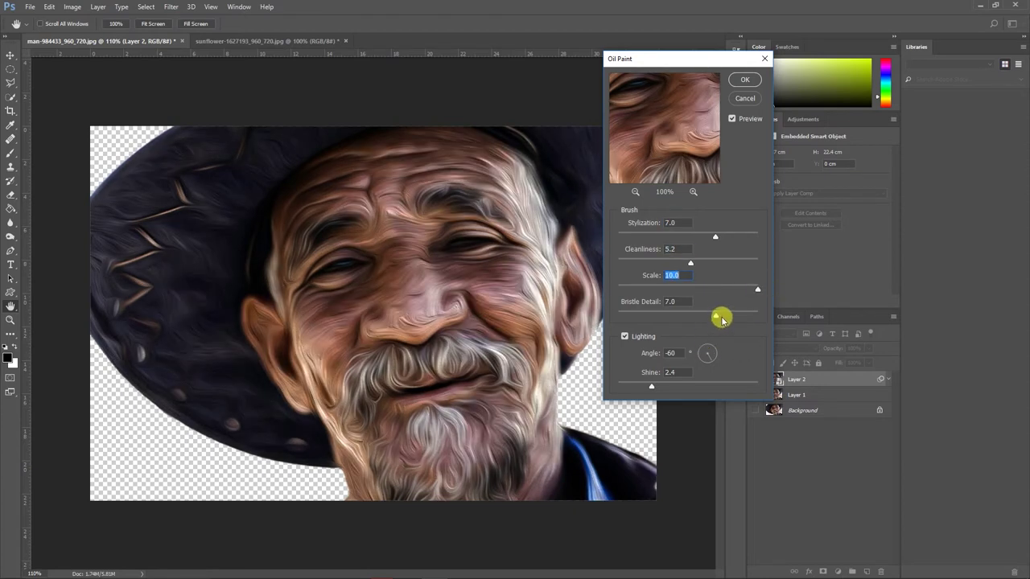
{"action": "left_click_drag", "start_coordinate": [713, 317], "coordinate": [778, 322]}
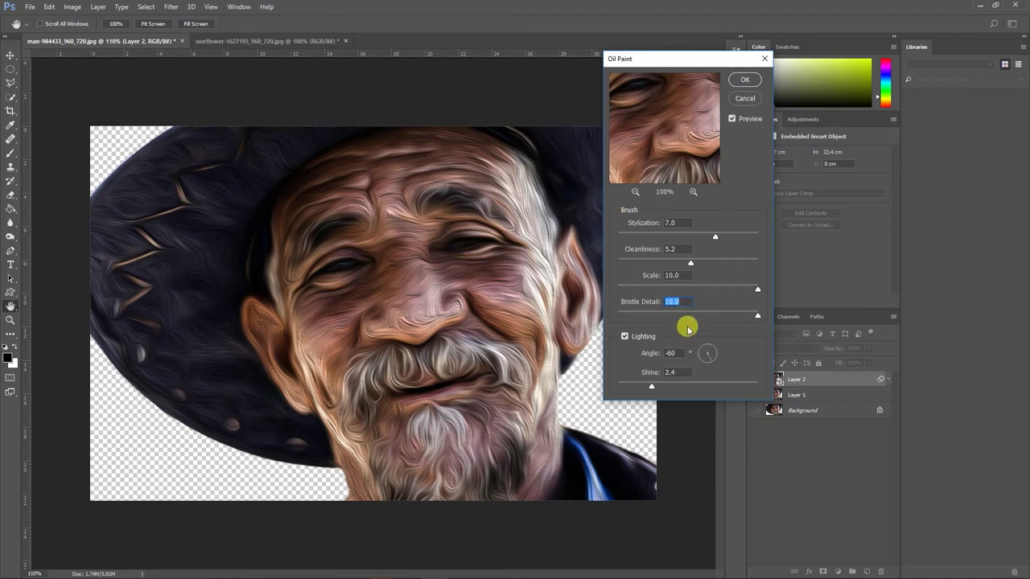
{"action": "left_click", "coordinate": [667, 387]}
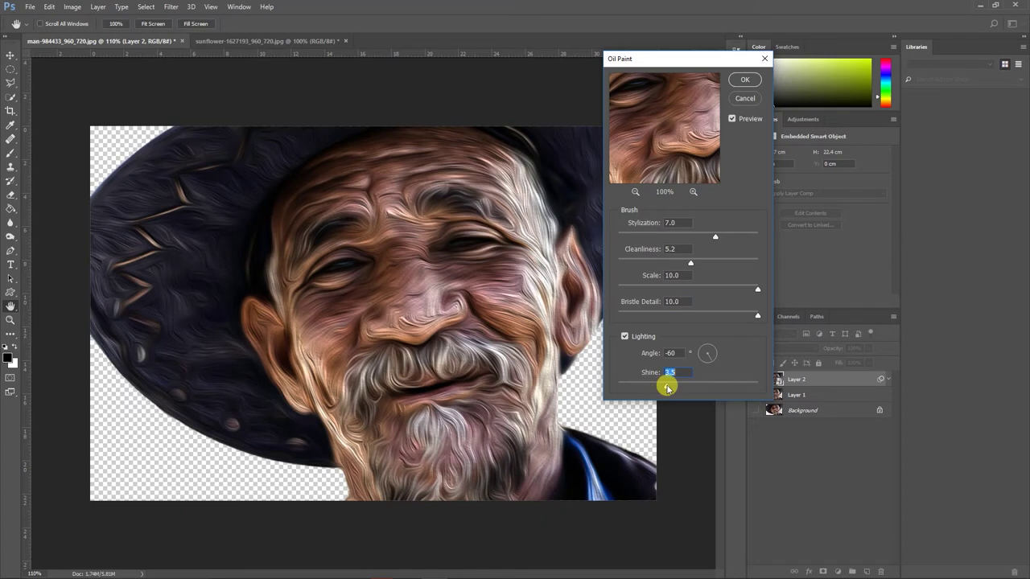
{"action": "left_click_drag", "start_coordinate": [667, 387], "coordinate": [654, 389]}
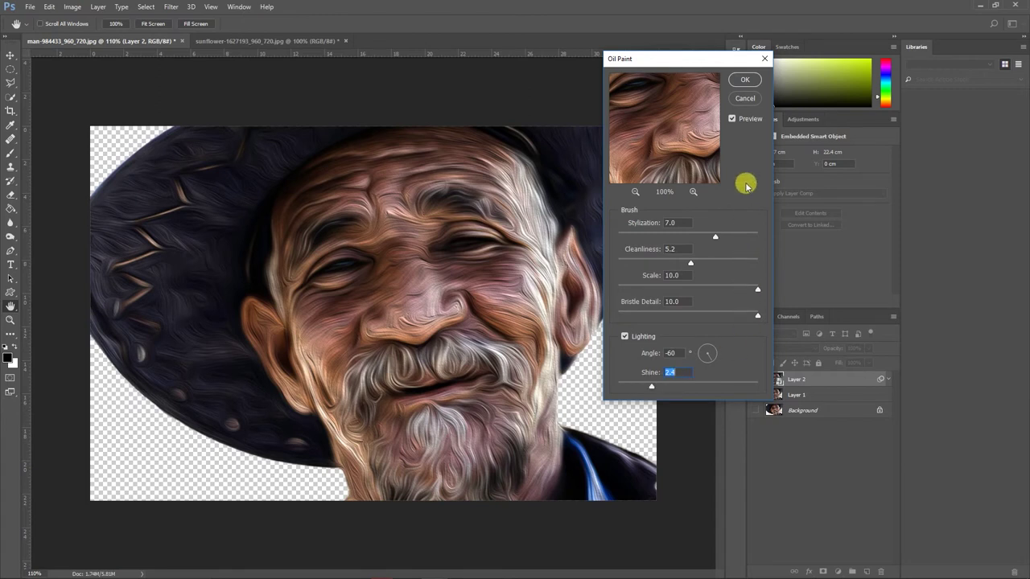
{"action": "left_click", "coordinate": [743, 81]}
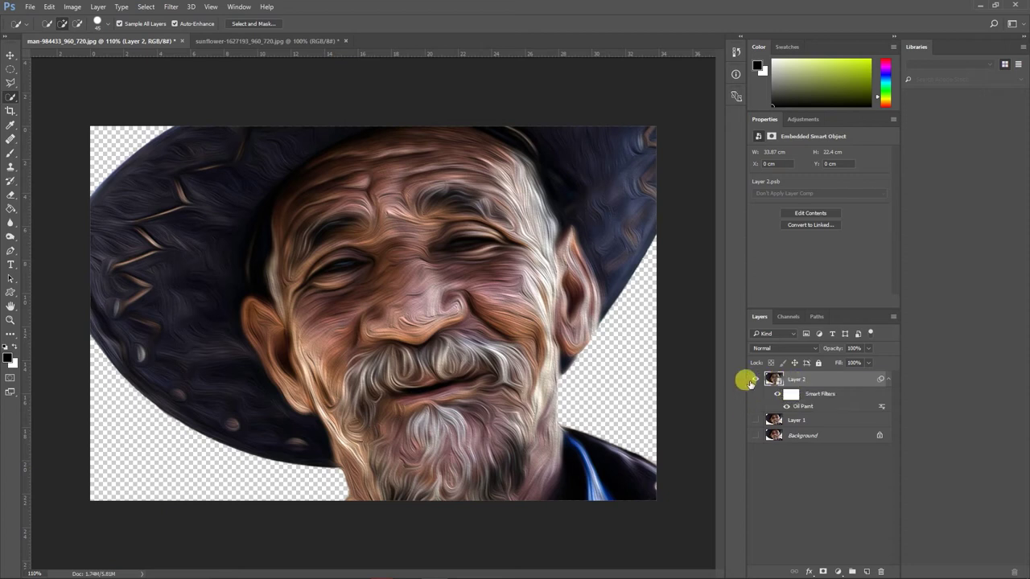
Paint black over both eyes on the smart filter mask with the Brush at 37% opacity and 31% flow.
{"action": "left_click", "coordinate": [792, 396]}
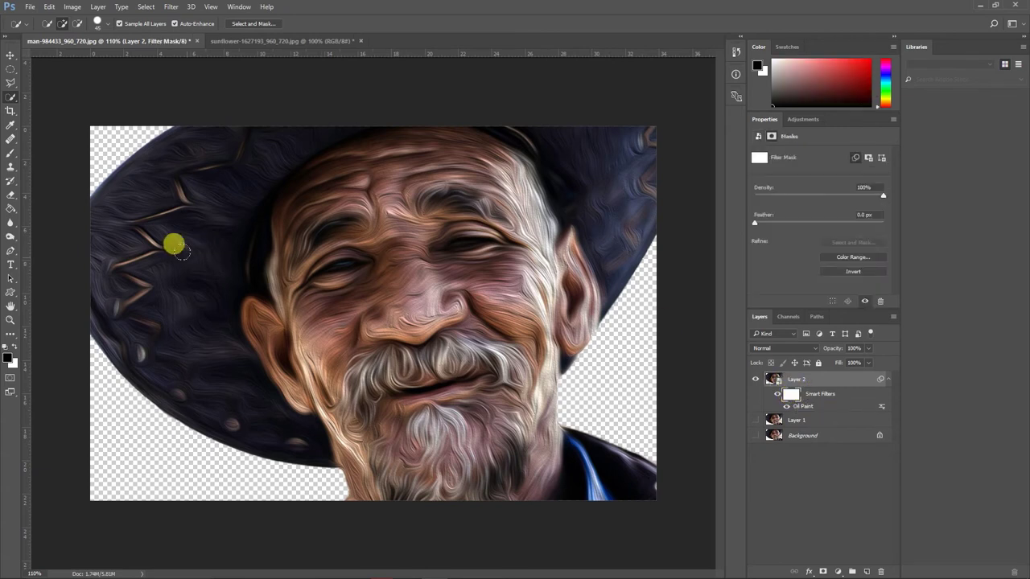
{"action": "left_click", "coordinate": [9, 154]}
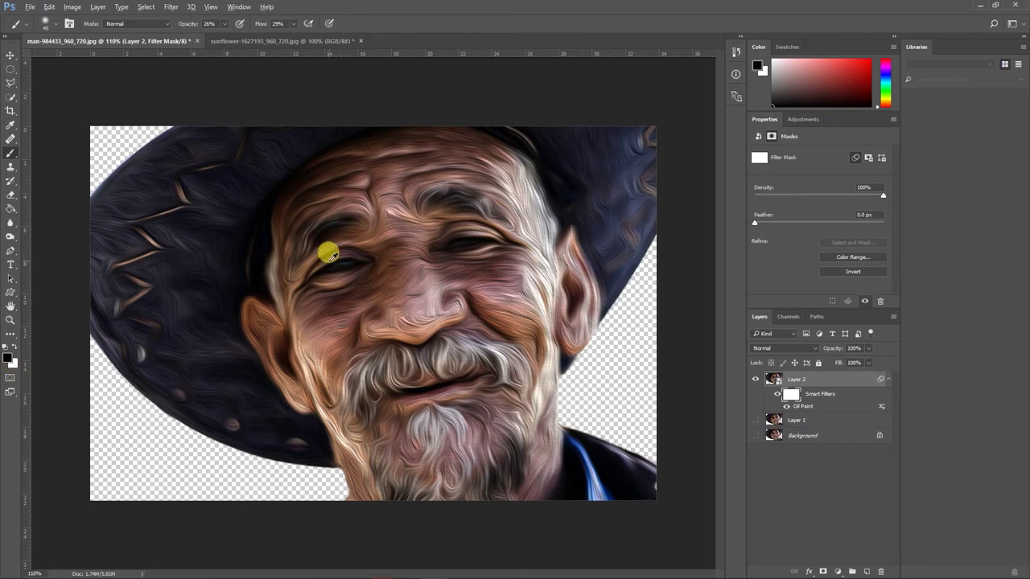
{"action": "scroll", "coordinate": [330, 253], "scroll_direction": "up", "scroll_amount": 3}
{"action": "scroll", "coordinate": [331, 254], "scroll_direction": "up", "scroll_amount": 8}
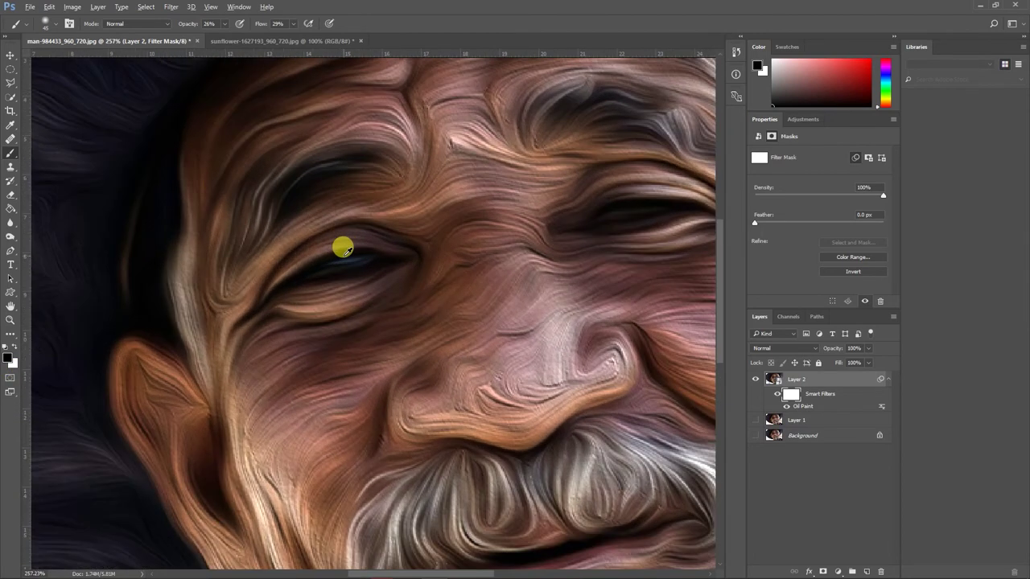
{"action": "scroll", "coordinate": [343, 249], "scroll_direction": "up", "scroll_amount": 1}
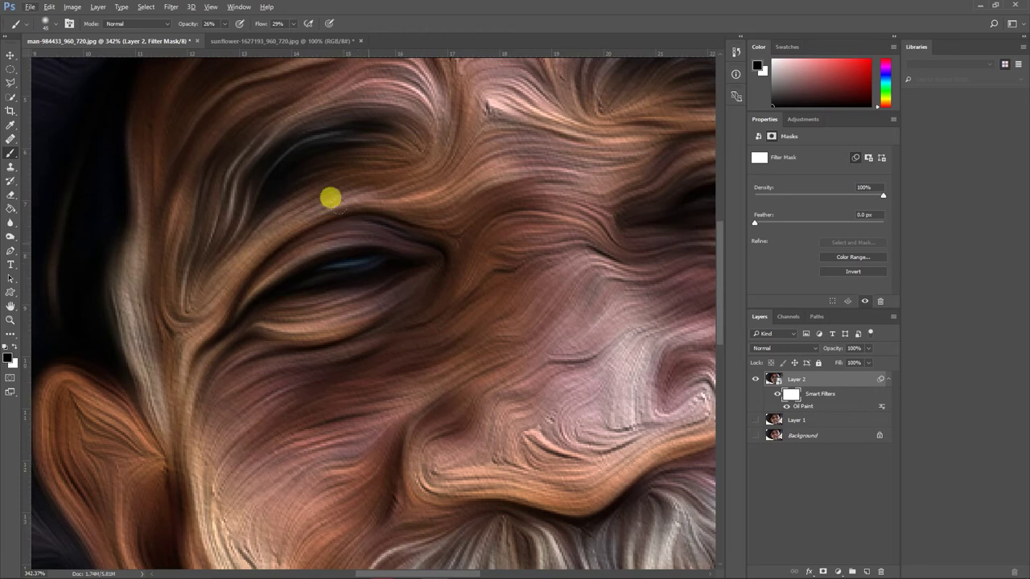
{"action": "left_click", "coordinate": [224, 23]}
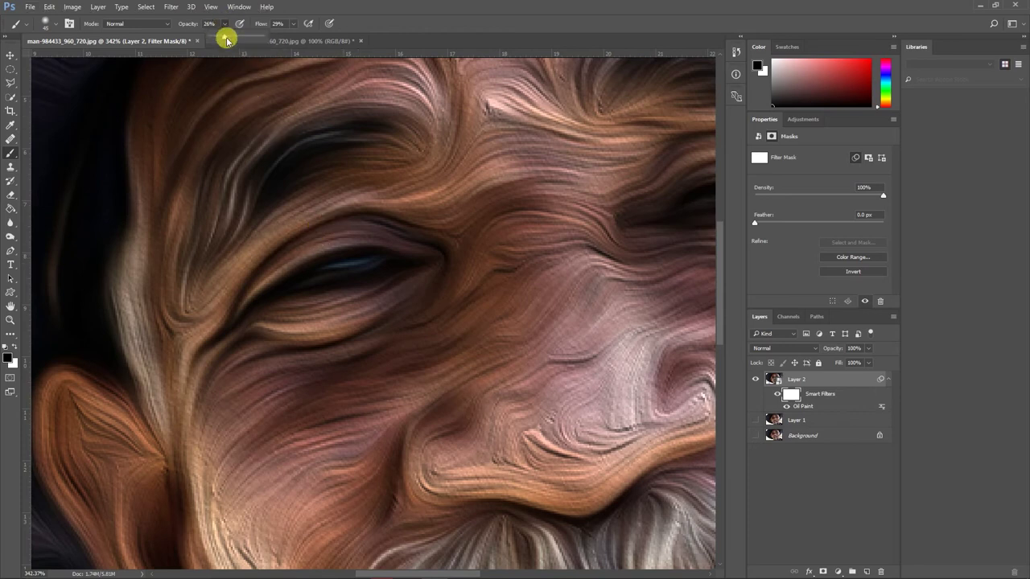
{"action": "left_click", "coordinate": [293, 23]}
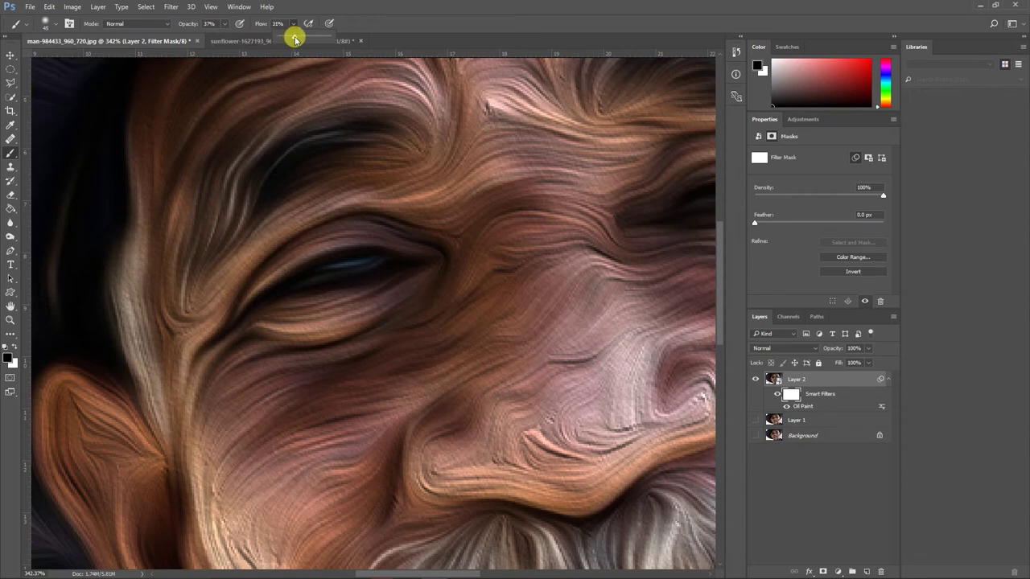
{"action": "left_click", "coordinate": [308, 234]}
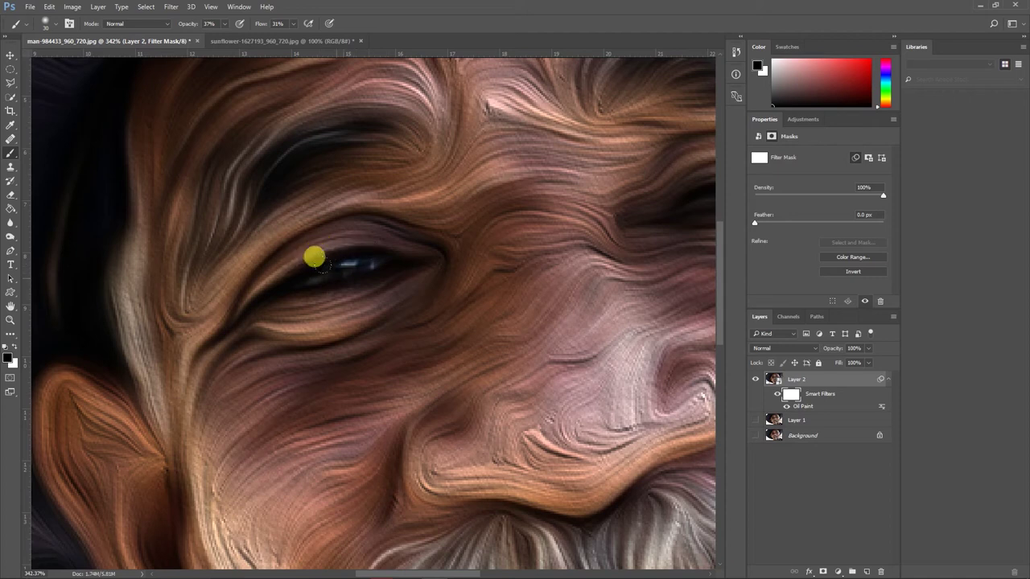
{"action": "scroll", "coordinate": [347, 252], "scroll_direction": "down", "scroll_amount": 3}
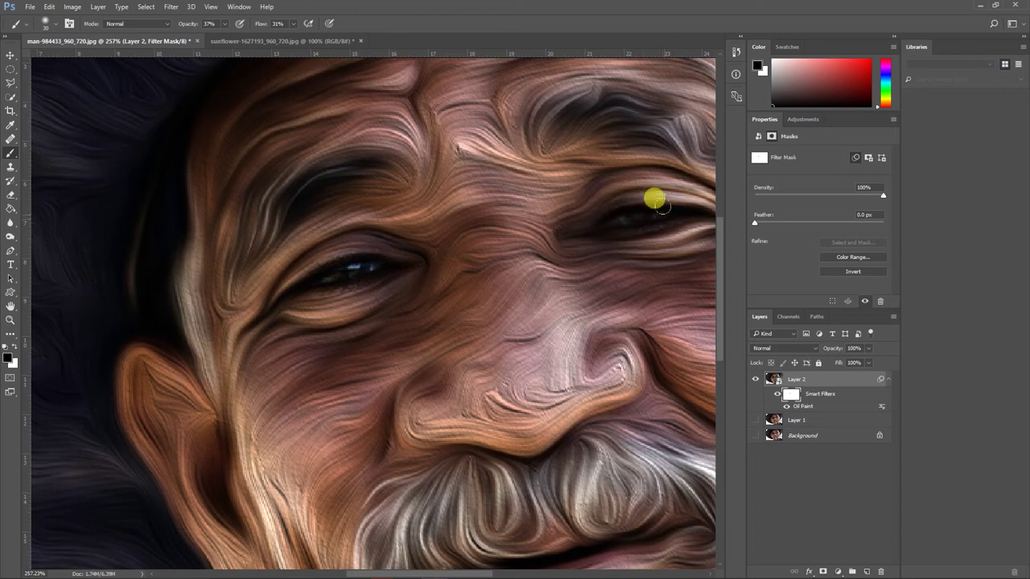
{"action": "scroll", "coordinate": [563, 234], "scroll_direction": "down", "scroll_amount": 4}
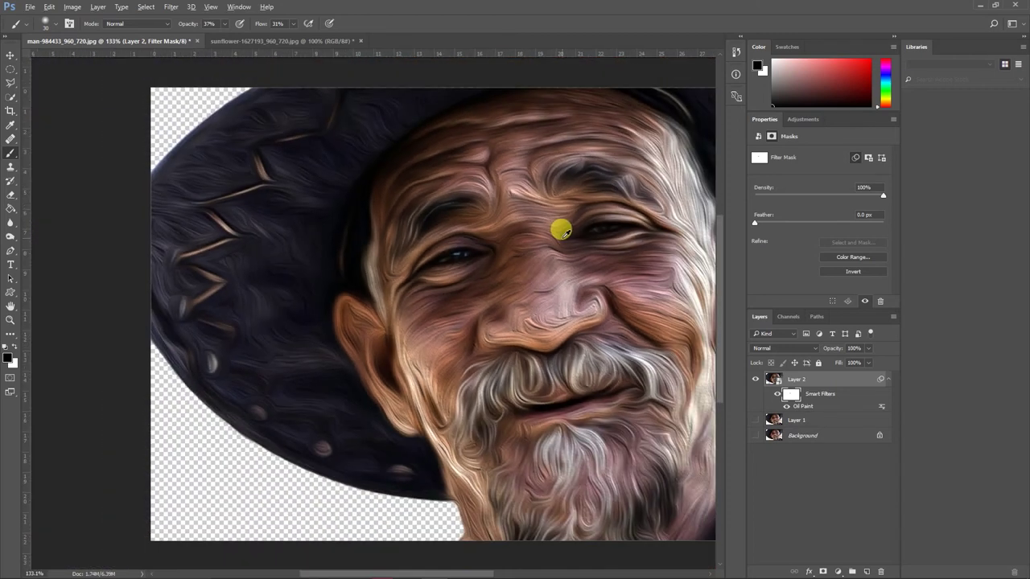
{"action": "scroll", "coordinate": [561, 231], "scroll_direction": "down", "scroll_amount": 1}
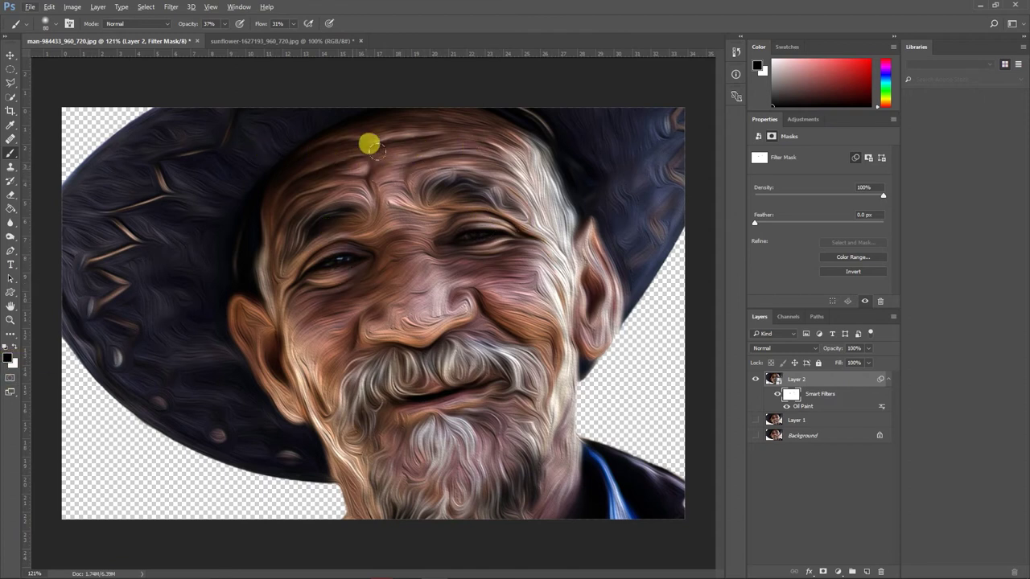
Lower the brush opacity to 28% and paint on the filter mask over the forehead, nose and cheek to soften the oil effect.
{"action": "left_click", "coordinate": [226, 24]}
{"action": "left_click_drag", "start_coordinate": [222, 39], "coordinate": [214, 39]}
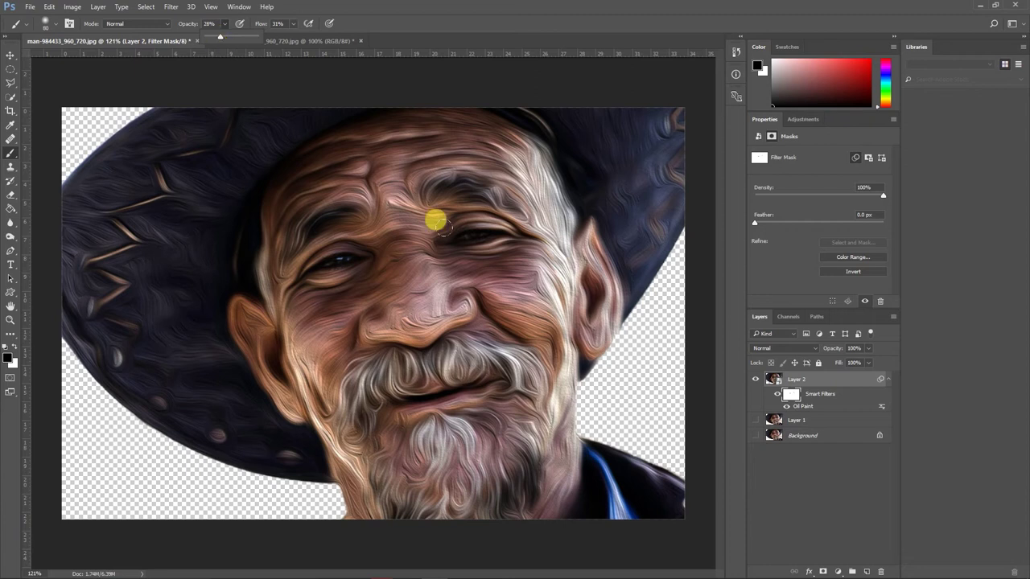
{"action": "left_click", "coordinate": [377, 140]}
{"action": "mouse_move", "coordinate": [339, 150]}
{"action": "left_mouse_down"}
{"action": "mouse_move", "coordinate": [377, 145]}
{"action": "mouse_move", "coordinate": [323, 149]}
{"action": "mouse_move", "coordinate": [301, 169]}
{"action": "mouse_move", "coordinate": [416, 124]}
{"action": "mouse_move", "coordinate": [477, 133]}
{"action": "mouse_move", "coordinate": [454, 115]}
{"action": "mouse_move", "coordinate": [495, 138]}
{"action": "mouse_move", "coordinate": [536, 188]}
{"action": "mouse_move", "coordinate": [383, 153]}
{"action": "mouse_move", "coordinate": [376, 213]}
{"action": "mouse_move", "coordinate": [376, 185]}
{"action": "mouse_move", "coordinate": [404, 254]}
{"action": "mouse_move", "coordinate": [393, 312]}
{"action": "mouse_move", "coordinate": [370, 312]}
{"action": "mouse_move", "coordinate": [381, 297]}
{"action": "mouse_move", "coordinate": [351, 307]}
{"action": "mouse_move", "coordinate": [404, 281]}
{"action": "mouse_move", "coordinate": [442, 294]}
{"action": "mouse_move", "coordinate": [462, 290]}
{"action": "mouse_move", "coordinate": [449, 276]}
{"action": "mouse_move", "coordinate": [486, 285]}
{"action": "mouse_move", "coordinate": [480, 279]}
{"action": "mouse_move", "coordinate": [492, 268]}
{"action": "mouse_move", "coordinate": [465, 257]}
{"action": "mouse_move", "coordinate": [510, 301]}
{"action": "left_mouse_up"}
{"action": "left_click", "coordinate": [793, 394]}
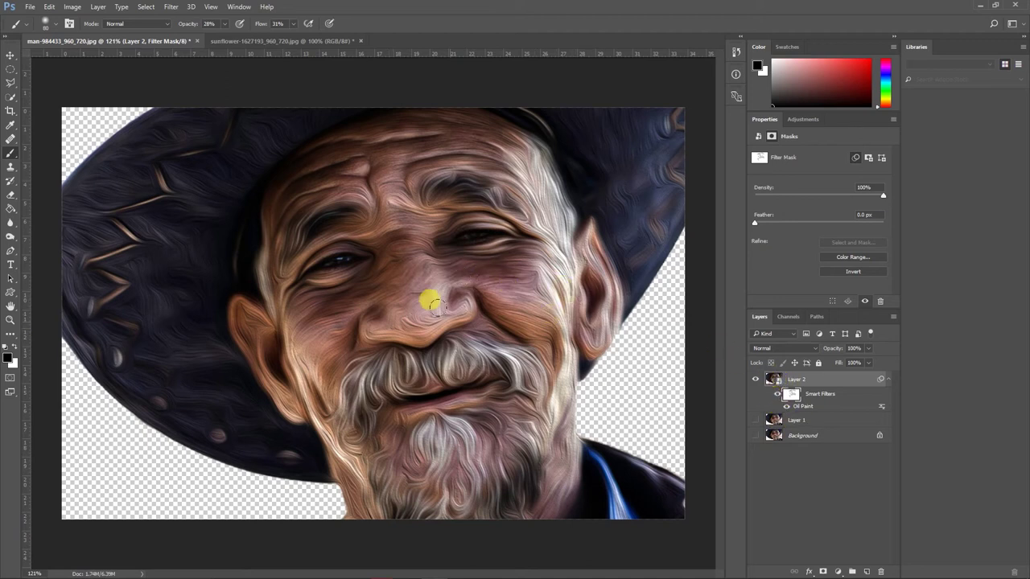
{"action": "scroll", "coordinate": [430, 288], "scroll_direction": "down", "scroll_amount": 3}
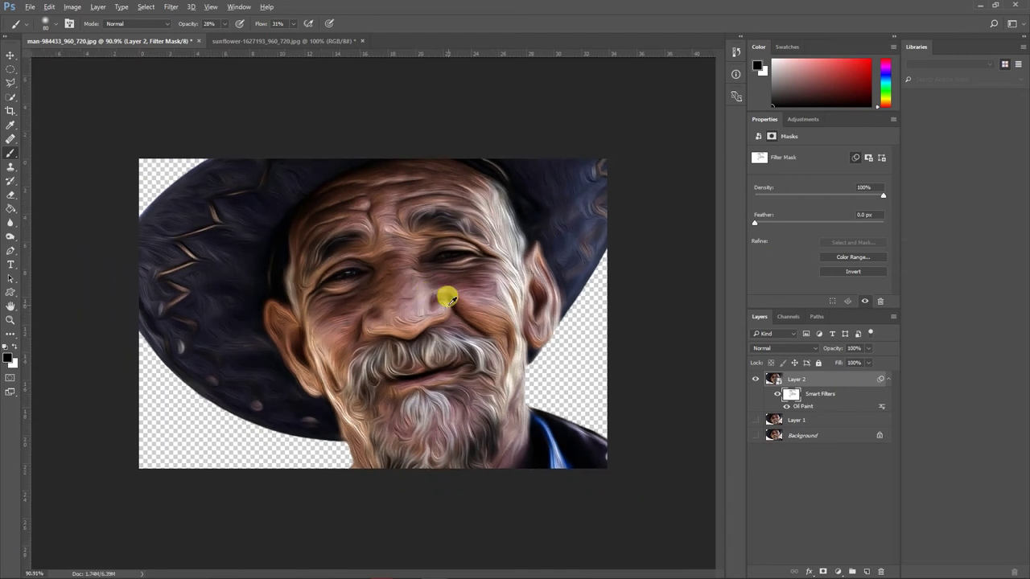
{"action": "key", "text": "ctrl+plus"}
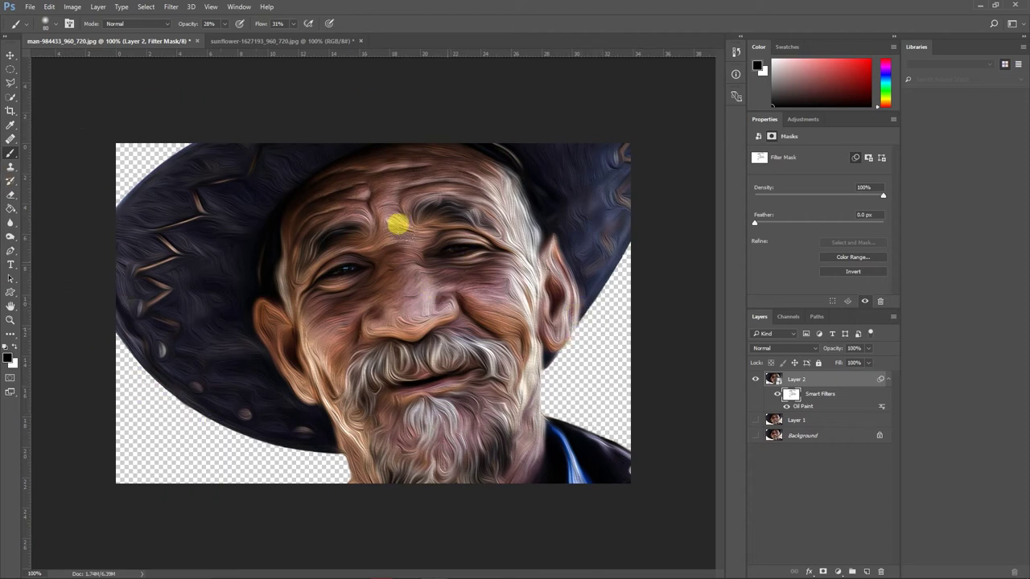
Switch to the sunflower document and duplicate its Background layer.
{"action": "left_click", "coordinate": [299, 41]}
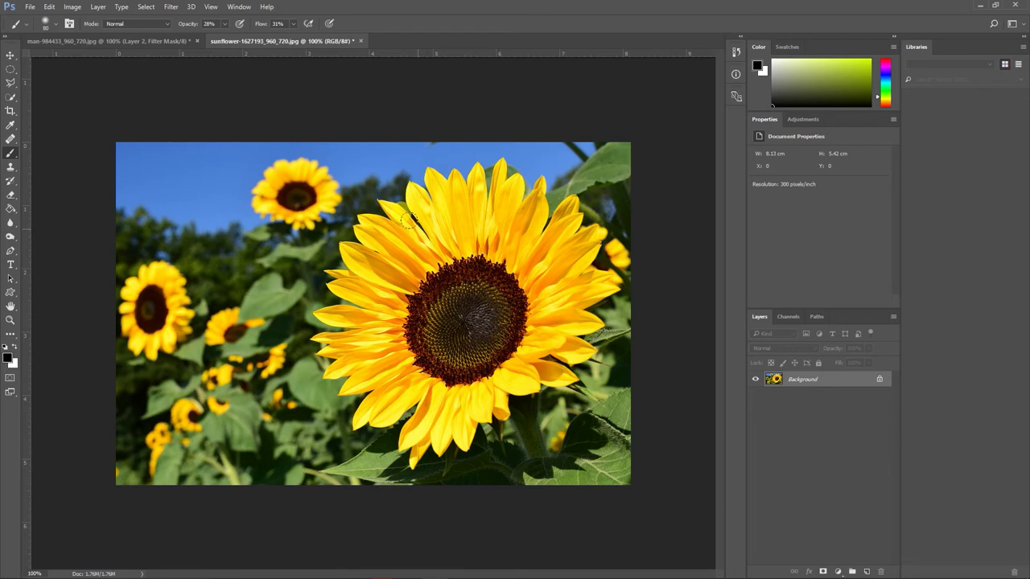
{"action": "left_click", "coordinate": [156, 41]}
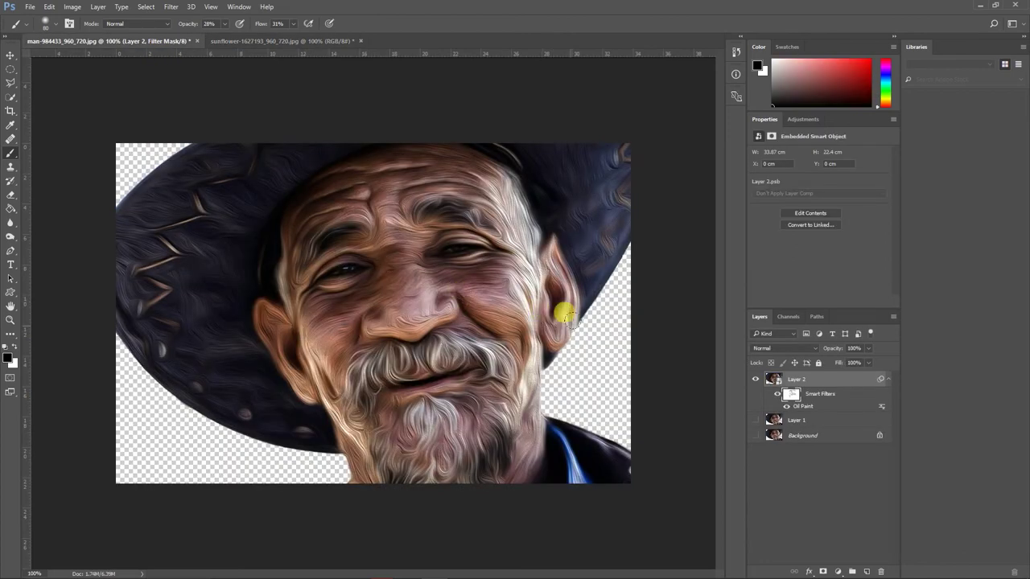
{"action": "left_click", "coordinate": [290, 41]}
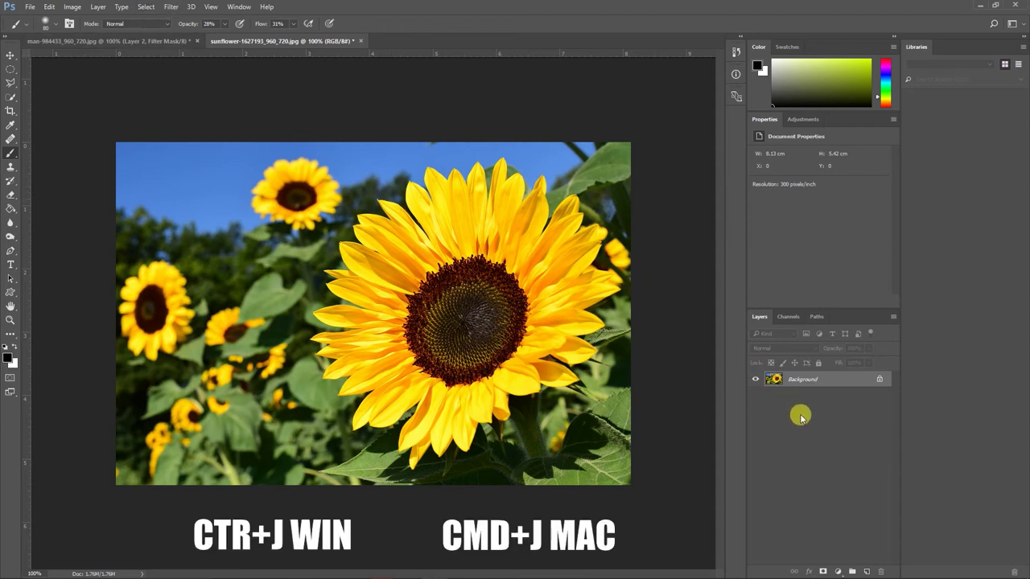
{"action": "key", "text": "ctrl+j"}
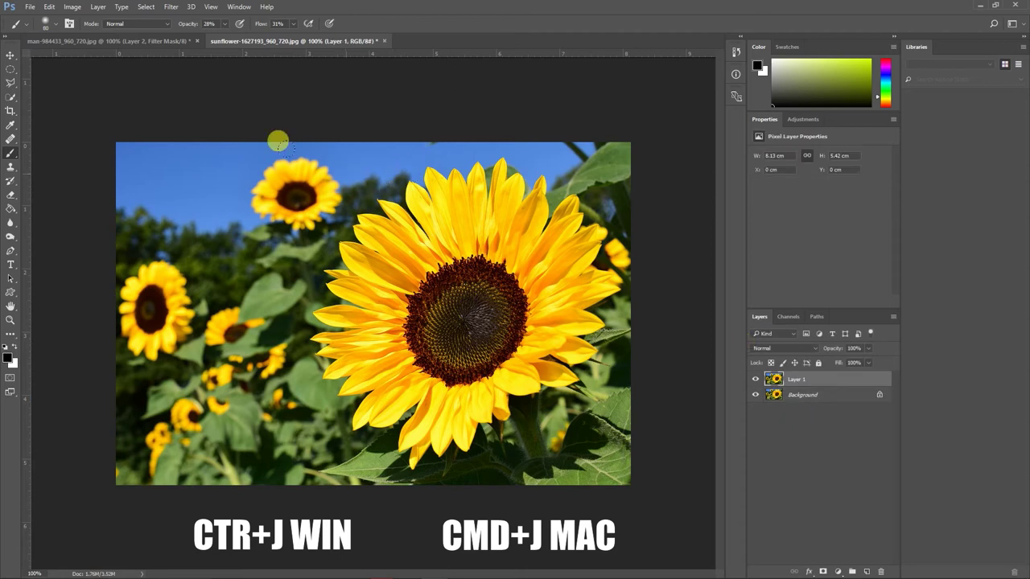
Open the Liquify filter on the duplicated sunflower layer.
{"action": "left_click", "coordinate": [171, 7]}
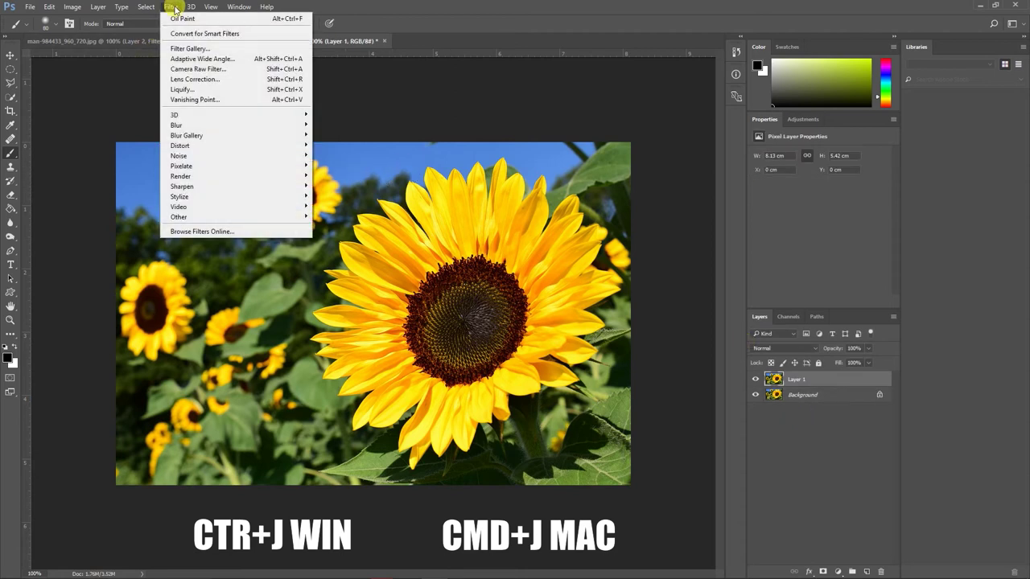
{"action": "left_click", "coordinate": [190, 91]}
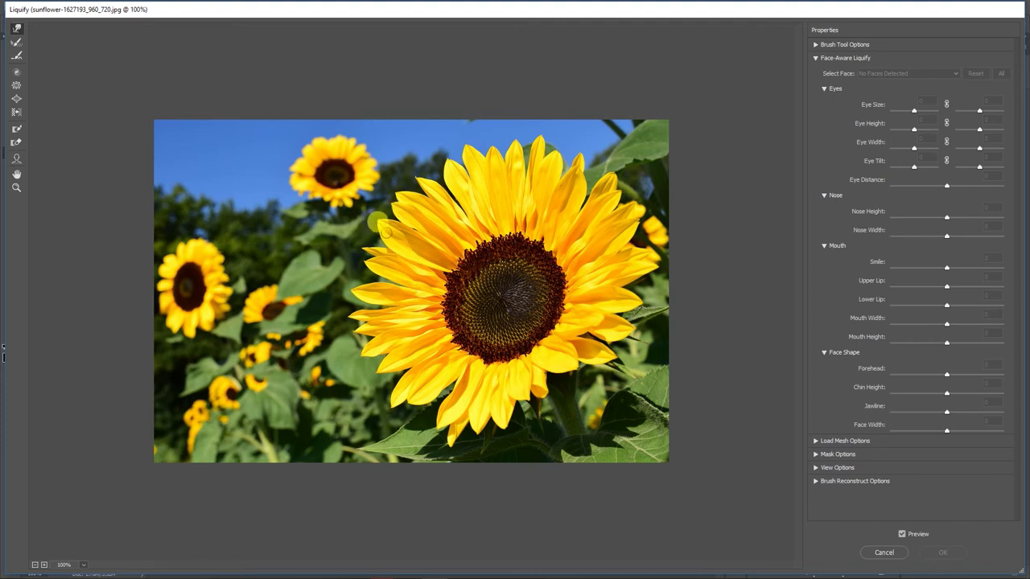
{"action": "key", "text": "bracketright"}
{"action": "key", "text": "bracketright"}
{"action": "key", "text": "bracketright"}
{"action": "key", "text": "bracketright"}
{"action": "key", "text": "bracketright"}
{"action": "key", "text": "bracketright"}
{"action": "key", "text": "bracketright"}
{"action": "key", "text": "bracketright"}
{"action": "key", "text": "bracketleft"}
{"action": "key", "text": "bracketleft"}
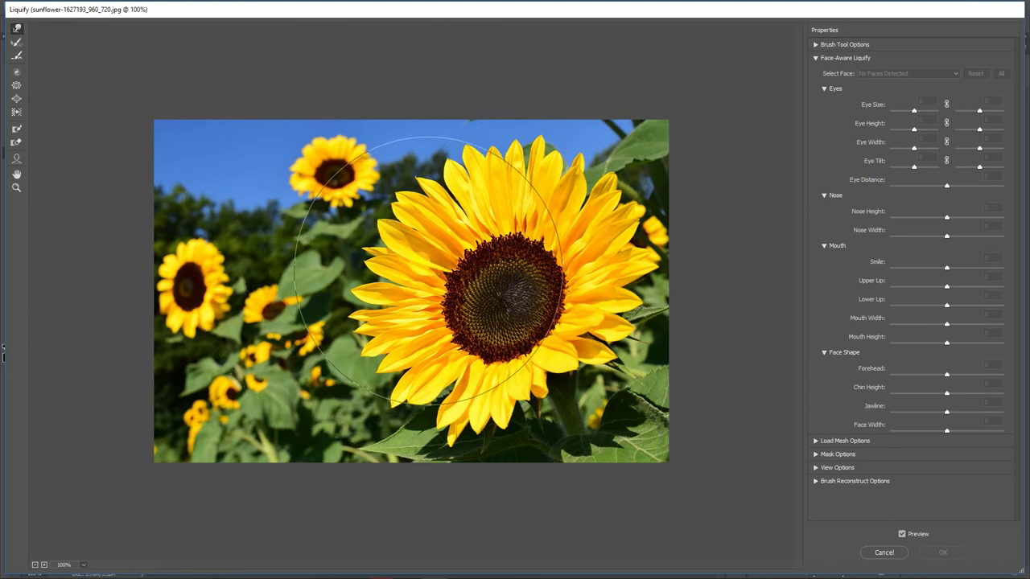
{"action": "left_click_drag", "start_coordinate": [428, 268], "coordinate": [357, 229]}
{"action": "left_click_drag", "start_coordinate": [459, 278], "coordinate": [389, 277]}
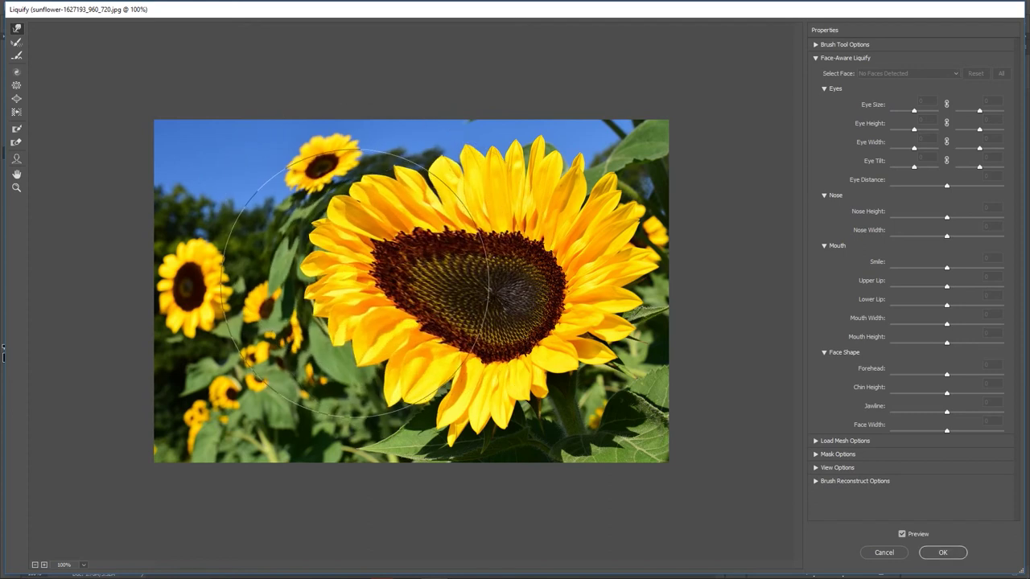
{"action": "key", "text": "ctrl+alt+z"}
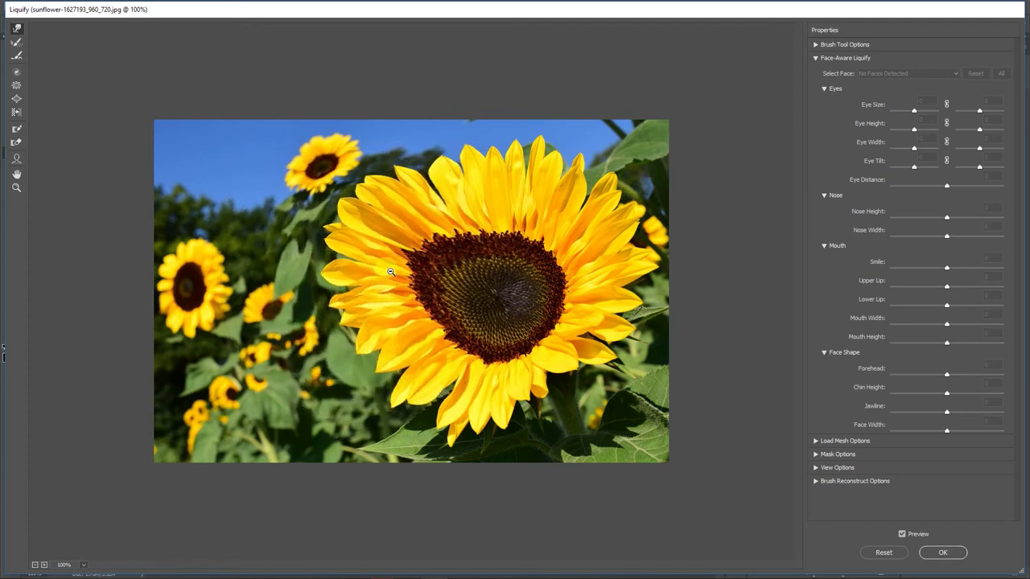
{"action": "key", "text": "ctrl+alt+z"}
Reduce the Forward Warp brush to a small size and pull the large sunflower's petals and dark centre edge outward into spikes.
{"action": "key", "text": "bracketleft"}
{"action": "key", "text": "bracketleft"}
{"action": "key", "text": "bracketleft"}
{"action": "key", "text": "bracketleft"}
{"action": "key", "text": "bracketleft"}
{"action": "key", "text": "bracketleft"}
{"action": "key", "text": "bracketleft"}
{"action": "key", "text": "bracketleft"}
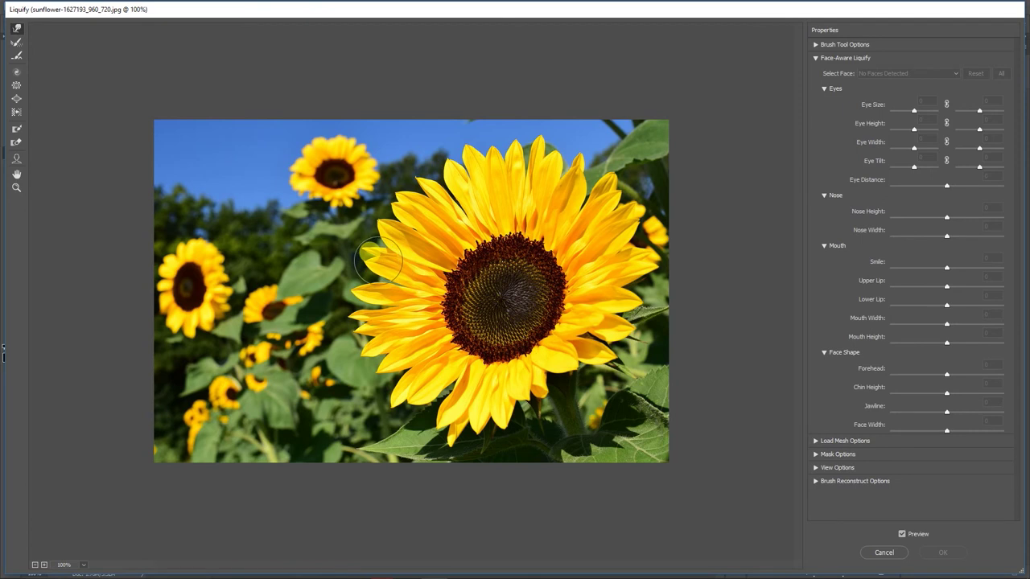
{"action": "mouse_move", "coordinate": [379, 262]}
{"action": "left_mouse_down"}
{"action": "mouse_move", "coordinate": [326, 250]}
{"action": "mouse_move", "coordinate": [376, 250]}
{"action": "mouse_move", "coordinate": [387, 237]}
{"action": "mouse_move", "coordinate": [348, 217]}
{"action": "mouse_move", "coordinate": [412, 211]}
{"action": "mouse_move", "coordinate": [375, 185]}
{"action": "mouse_move", "coordinate": [425, 190]}
{"action": "mouse_move", "coordinate": [405, 164]}
{"action": "mouse_move", "coordinate": [468, 173]}
{"action": "mouse_move", "coordinate": [443, 137]}
{"action": "mouse_move", "coordinate": [503, 153]}
{"action": "mouse_move", "coordinate": [496, 117]}
{"action": "mouse_move", "coordinate": [623, 145]}
{"action": "mouse_move", "coordinate": [646, 188]}
{"action": "mouse_move", "coordinate": [658, 186]}
{"action": "mouse_move", "coordinate": [672, 247]}
{"action": "mouse_move", "coordinate": [668, 331]}
{"action": "mouse_move", "coordinate": [692, 355]}
{"action": "mouse_move", "coordinate": [598, 325]}
{"action": "mouse_move", "coordinate": [662, 410]}
{"action": "mouse_move", "coordinate": [652, 415]}
{"action": "mouse_move", "coordinate": [578, 366]}
{"action": "mouse_move", "coordinate": [619, 427]}
{"action": "mouse_move", "coordinate": [561, 407]}
{"action": "mouse_move", "coordinate": [525, 374]}
{"action": "mouse_move", "coordinate": [567, 445]}
{"action": "mouse_move", "coordinate": [524, 449]}
{"action": "mouse_move", "coordinate": [496, 417]}
{"action": "mouse_move", "coordinate": [498, 482]}
{"action": "mouse_move", "coordinate": [474, 439]}
{"action": "mouse_move", "coordinate": [431, 452]}
{"action": "mouse_move", "coordinate": [408, 382]}
{"action": "mouse_move", "coordinate": [362, 417]}
{"action": "mouse_move", "coordinate": [389, 382]}
{"action": "mouse_move", "coordinate": [384, 362]}
{"action": "mouse_move", "coordinate": [324, 370]}
{"action": "mouse_move", "coordinate": [370, 302]}
{"action": "mouse_move", "coordinate": [303, 317]}
{"action": "mouse_move", "coordinate": [360, 322]}
{"action": "mouse_move", "coordinate": [365, 288]}
{"action": "mouse_move", "coordinate": [310, 274]}
{"action": "mouse_move", "coordinate": [369, 296]}
{"action": "mouse_move", "coordinate": [334, 215]}
{"action": "mouse_move", "coordinate": [298, 193]}
{"action": "mouse_move", "coordinate": [286, 285]}
{"action": "mouse_move", "coordinate": [478, 292]}
{"action": "mouse_move", "coordinate": [439, 309]}
{"action": "mouse_move", "coordinate": [460, 287]}
{"action": "mouse_move", "coordinate": [434, 307]}
{"action": "mouse_move", "coordinate": [444, 289]}
{"action": "mouse_move", "coordinate": [429, 275]}
{"action": "mouse_move", "coordinate": [473, 253]}
{"action": "mouse_move", "coordinate": [470, 227]}
{"action": "mouse_move", "coordinate": [500, 237]}
{"action": "mouse_move", "coordinate": [502, 204]}
{"action": "mouse_move", "coordinate": [521, 239]}
{"action": "mouse_move", "coordinate": [548, 240]}
{"action": "mouse_move", "coordinate": [546, 253]}
{"action": "mouse_move", "coordinate": [573, 259]}
{"action": "mouse_move", "coordinate": [547, 279]}
{"action": "mouse_move", "coordinate": [584, 290]}
{"action": "mouse_move", "coordinate": [550, 299]}
{"action": "mouse_move", "coordinate": [567, 320]}
{"action": "mouse_move", "coordinate": [522, 331]}
{"action": "mouse_move", "coordinate": [535, 354]}
{"action": "mouse_move", "coordinate": [489, 343]}
{"action": "mouse_move", "coordinate": [462, 342]}
{"action": "left_mouse_up"}
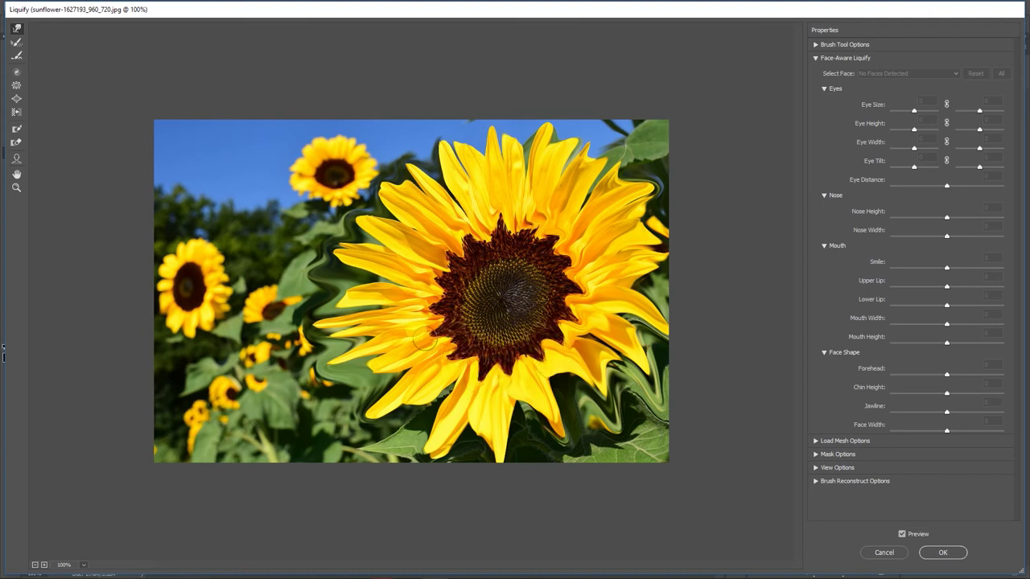
{"action": "left_click_drag", "start_coordinate": [490, 309], "coordinate": [502, 277]}
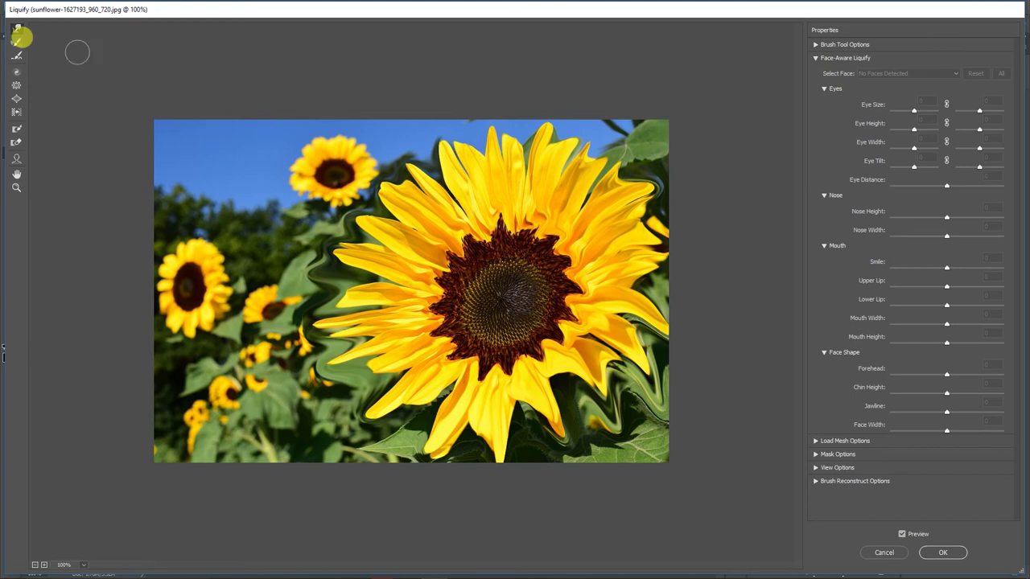
Pull the petals of the smaller background sunflowers outward into points with the Forward Warp tool.
{"action": "left_click_drag", "start_coordinate": [273, 242], "coordinate": [221, 243]}
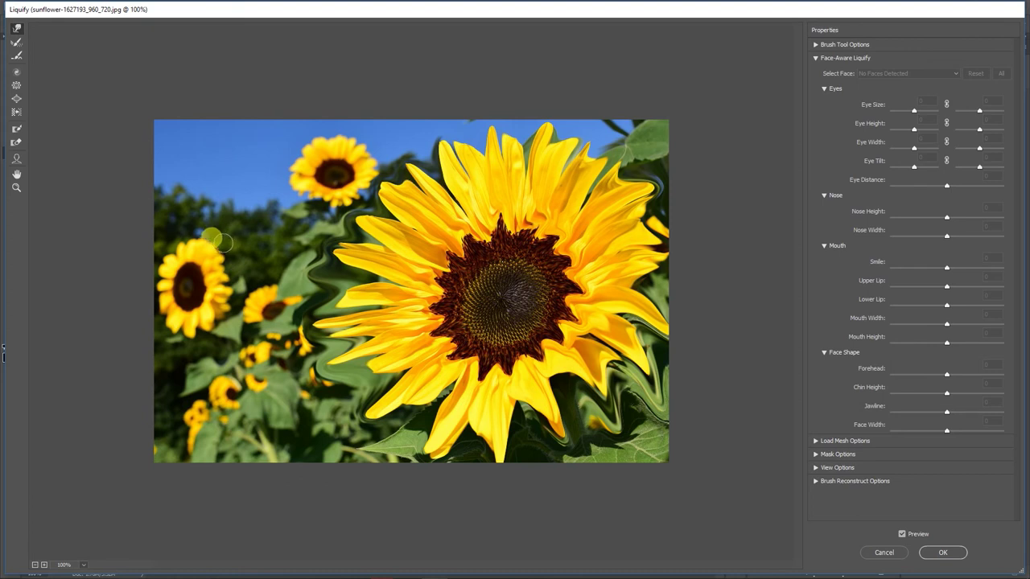
{"action": "mouse_move", "coordinate": [218, 242]}
{"action": "left_mouse_down"}
{"action": "mouse_move", "coordinate": [223, 267]}
{"action": "mouse_move", "coordinate": [239, 251]}
{"action": "mouse_move", "coordinate": [221, 277]}
{"action": "mouse_move", "coordinate": [251, 276]}
{"action": "mouse_move", "coordinate": [212, 291]}
{"action": "mouse_move", "coordinate": [254, 305]}
{"action": "mouse_move", "coordinate": [216, 311]}
{"action": "mouse_move", "coordinate": [237, 336]}
{"action": "mouse_move", "coordinate": [231, 345]}
{"action": "mouse_move", "coordinate": [207, 323]}
{"action": "mouse_move", "coordinate": [203, 354]}
{"action": "left_mouse_up"}
{"action": "mouse_move", "coordinate": [157, 325]}
{"action": "left_mouse_down"}
{"action": "mouse_move", "coordinate": [160, 299]}
{"action": "mouse_move", "coordinate": [139, 294]}
{"action": "mouse_move", "coordinate": [166, 272]}
{"action": "mouse_move", "coordinate": [128, 265]}
{"action": "mouse_move", "coordinate": [157, 258]}
{"action": "mouse_move", "coordinate": [144, 243]}
{"action": "mouse_move", "coordinate": [183, 250]}
{"action": "mouse_move", "coordinate": [154, 230]}
{"action": "mouse_move", "coordinate": [187, 247]}
{"action": "mouse_move", "coordinate": [196, 221]}
{"action": "mouse_move", "coordinate": [213, 243]}
{"action": "mouse_move", "coordinate": [243, 219]}
{"action": "mouse_move", "coordinate": [209, 252]}
{"action": "mouse_move", "coordinate": [213, 243]}
{"action": "mouse_move", "coordinate": [230, 227]}
{"action": "mouse_move", "coordinate": [216, 256]}
{"action": "mouse_move", "coordinate": [259, 244]}
{"action": "mouse_move", "coordinate": [301, 212]}
{"action": "mouse_move", "coordinate": [298, 189]}
{"action": "mouse_move", "coordinate": [269, 192]}
{"action": "mouse_move", "coordinate": [293, 170]}
{"action": "mouse_move", "coordinate": [261, 160]}
{"action": "mouse_move", "coordinate": [307, 154]}
{"action": "mouse_move", "coordinate": [272, 146]}
{"action": "mouse_move", "coordinate": [318, 141]}
{"action": "mouse_move", "coordinate": [295, 130]}
{"action": "mouse_move", "coordinate": [340, 134]}
{"action": "mouse_move", "coordinate": [333, 139]}
{"action": "mouse_move", "coordinate": [331, 119]}
{"action": "mouse_move", "coordinate": [347, 142]}
{"action": "mouse_move", "coordinate": [363, 125]}
{"action": "mouse_move", "coordinate": [355, 149]}
{"action": "mouse_move", "coordinate": [390, 139]}
{"action": "mouse_move", "coordinate": [365, 160]}
{"action": "mouse_move", "coordinate": [418, 155]}
{"action": "mouse_move", "coordinate": [372, 173]}
{"action": "mouse_move", "coordinate": [422, 171]}
{"action": "mouse_move", "coordinate": [363, 185]}
{"action": "mouse_move", "coordinate": [376, 184]}
{"action": "mouse_move", "coordinate": [374, 195]}
{"action": "mouse_move", "coordinate": [351, 194]}
{"action": "mouse_move", "coordinate": [372, 205]}
{"action": "mouse_move", "coordinate": [344, 199]}
{"action": "mouse_move", "coordinate": [330, 234]}
{"action": "mouse_move", "coordinate": [338, 239]}
{"action": "mouse_move", "coordinate": [335, 198]}
{"action": "mouse_move", "coordinate": [323, 236]}
{"action": "mouse_move", "coordinate": [320, 198]}
{"action": "mouse_move", "coordinate": [297, 228]}
{"action": "mouse_move", "coordinate": [307, 185]}
{"action": "mouse_move", "coordinate": [278, 226]}
{"action": "mouse_move", "coordinate": [295, 178]}
{"action": "left_mouse_up"}
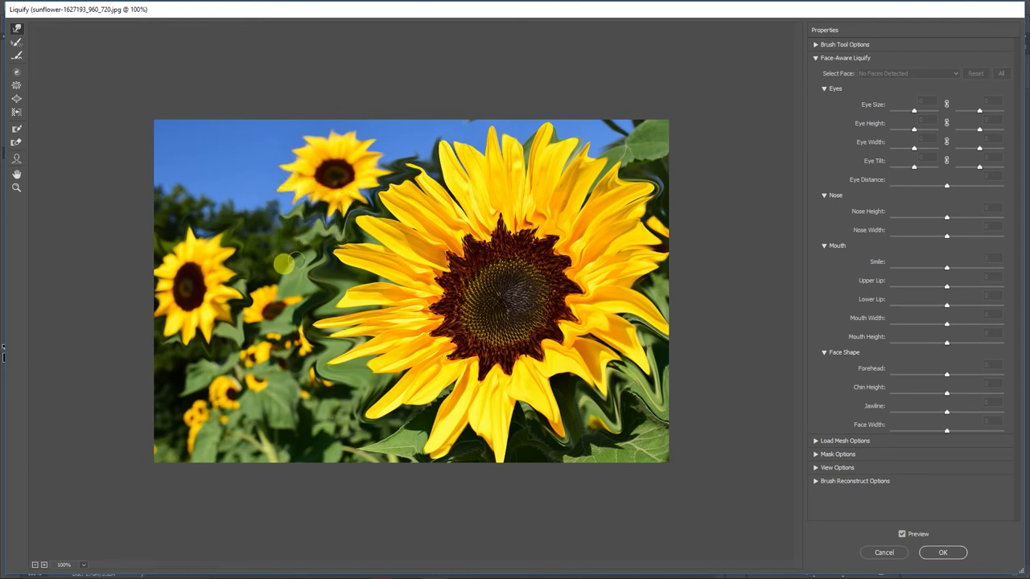
{"action": "mouse_move", "coordinate": [206, 388]}
{"action": "left_mouse_down"}
{"action": "mouse_move", "coordinate": [218, 398]}
{"action": "mouse_move", "coordinate": [174, 408]}
{"action": "mouse_move", "coordinate": [186, 423]}
{"action": "left_mouse_up"}
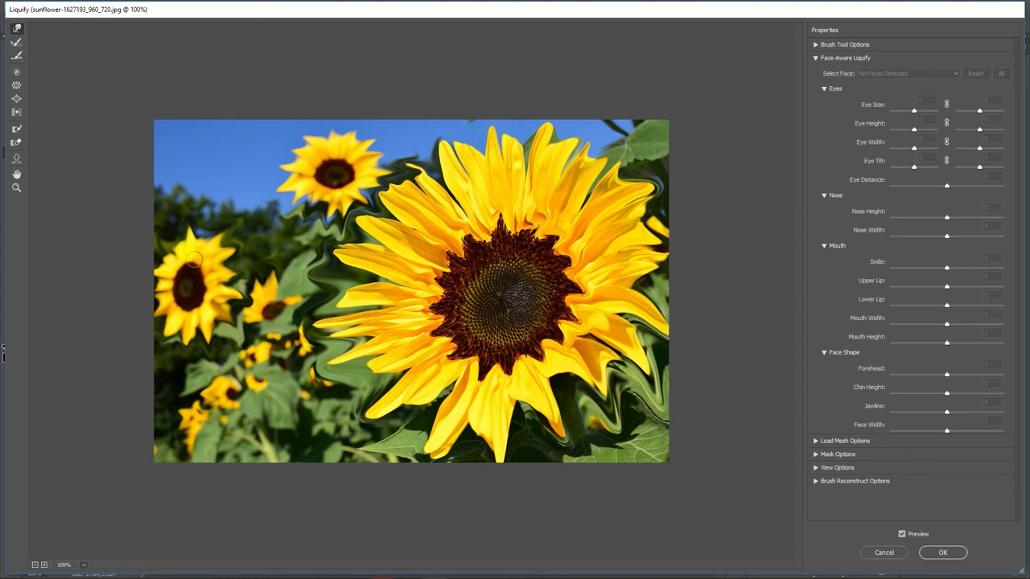
Warp the dark centres of the two main background sunflowers into star shapes and apply the Liquify filter.
{"action": "mouse_move", "coordinate": [200, 273]}
{"action": "left_mouse_down"}
{"action": "mouse_move", "coordinate": [215, 310]}
{"action": "mouse_move", "coordinate": [187, 308]}
{"action": "mouse_move", "coordinate": [186, 323]}
{"action": "mouse_move", "coordinate": [176, 292]}
{"action": "left_mouse_up"}
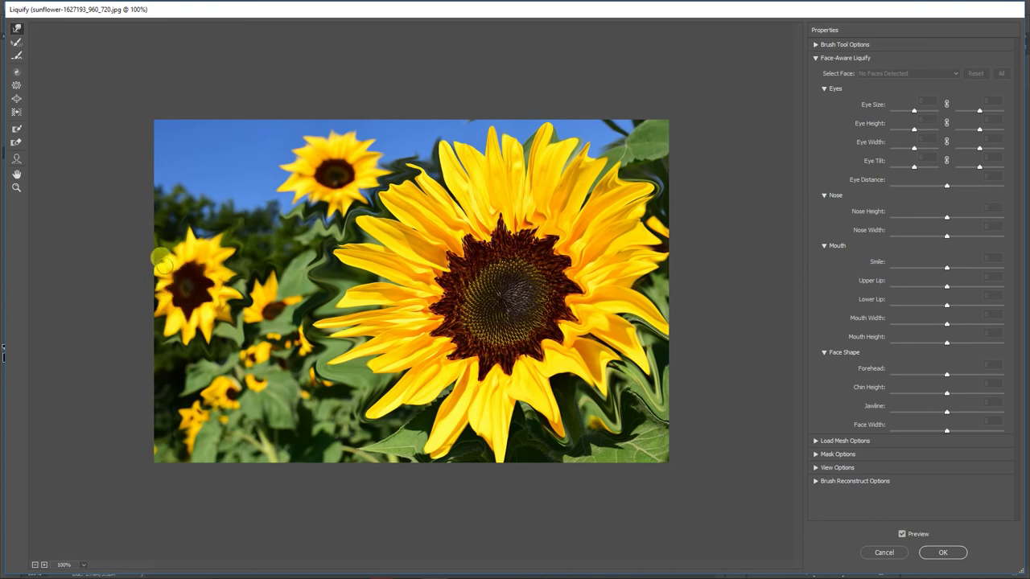
{"action": "mouse_move", "coordinate": [177, 267]}
{"action": "left_mouse_down"}
{"action": "mouse_move", "coordinate": [191, 240]}
{"action": "mouse_move", "coordinate": [187, 303]}
{"action": "mouse_move", "coordinate": [181, 297]}
{"action": "mouse_move", "coordinate": [162, 317]}
{"action": "mouse_move", "coordinate": [234, 271]}
{"action": "left_mouse_up"}
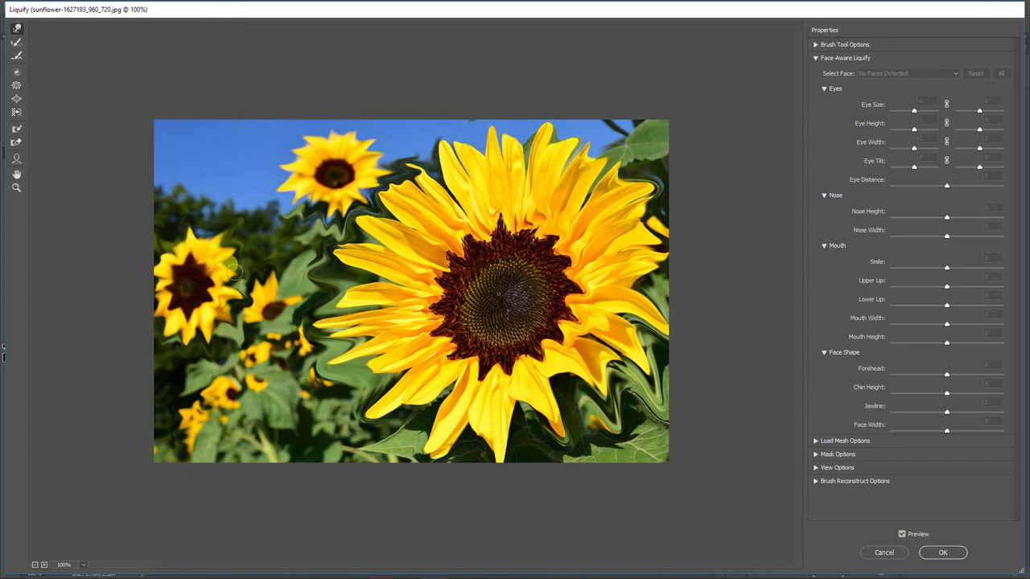
{"action": "left_click_drag", "start_coordinate": [302, 168], "coordinate": [332, 164]}
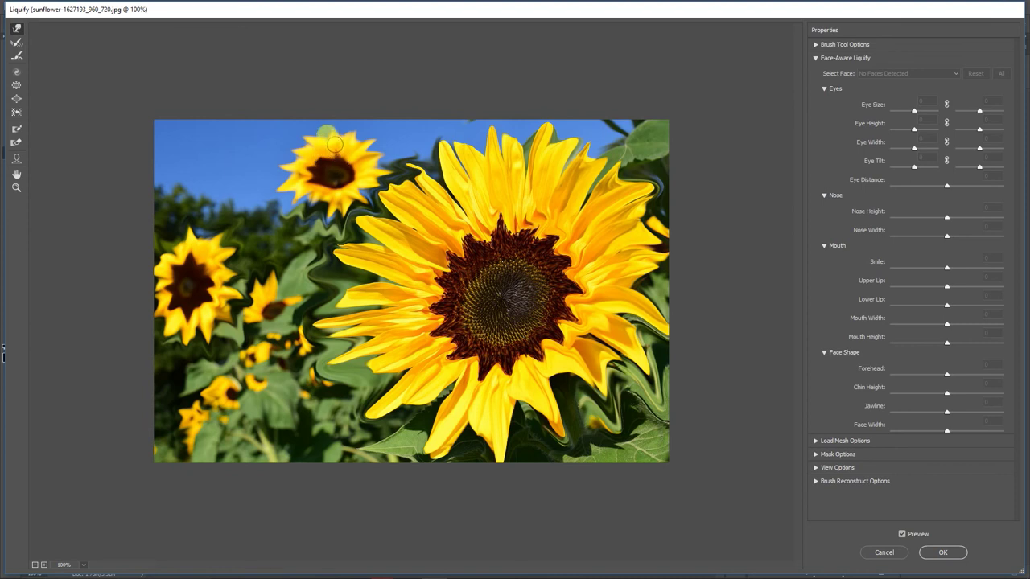
{"action": "mouse_move", "coordinate": [336, 173]}
{"action": "left_mouse_down"}
{"action": "mouse_move", "coordinate": [363, 171]}
{"action": "mouse_move", "coordinate": [326, 179]}
{"action": "mouse_move", "coordinate": [336, 186]}
{"action": "left_mouse_up"}
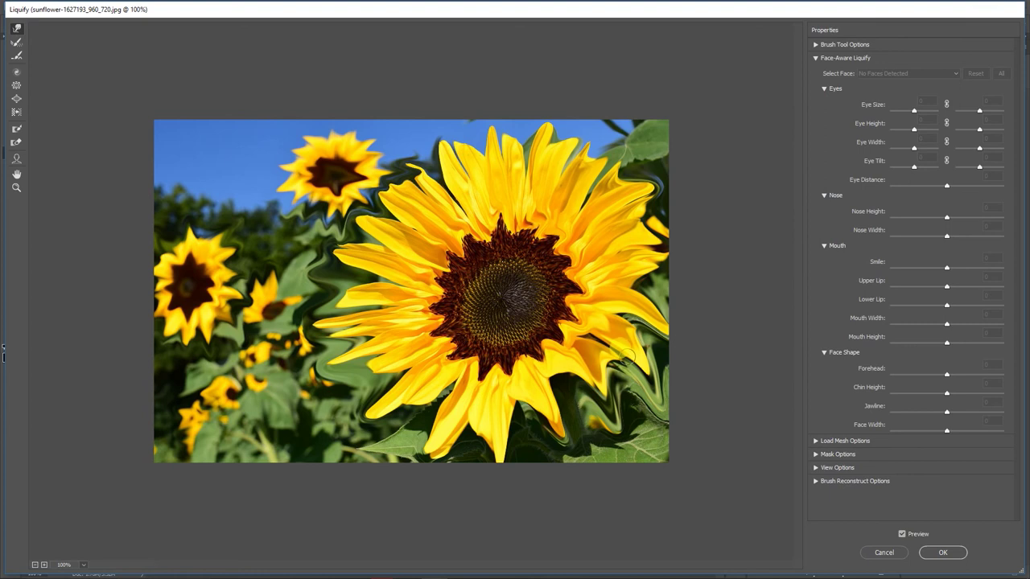
{"action": "left_click", "coordinate": [944, 553]}
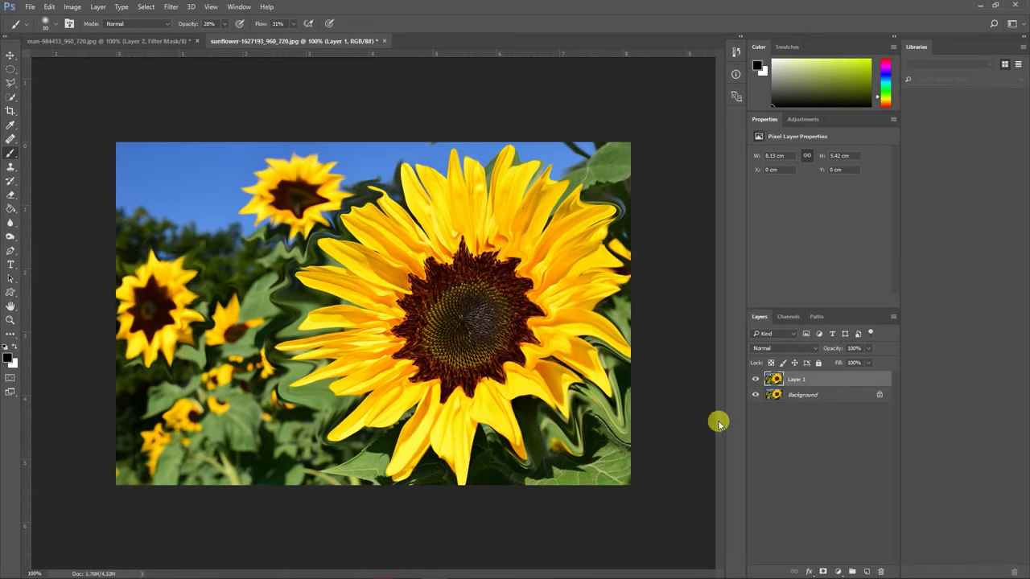
Convert the liquified layer to a smart object and apply Oil Paint with Stylization 7.0, Cleanliness 5.2, Scale 10.0, Bristle Detail 10.0 and Shine 2.4.
{"action": "right_click", "coordinate": [792, 383]}
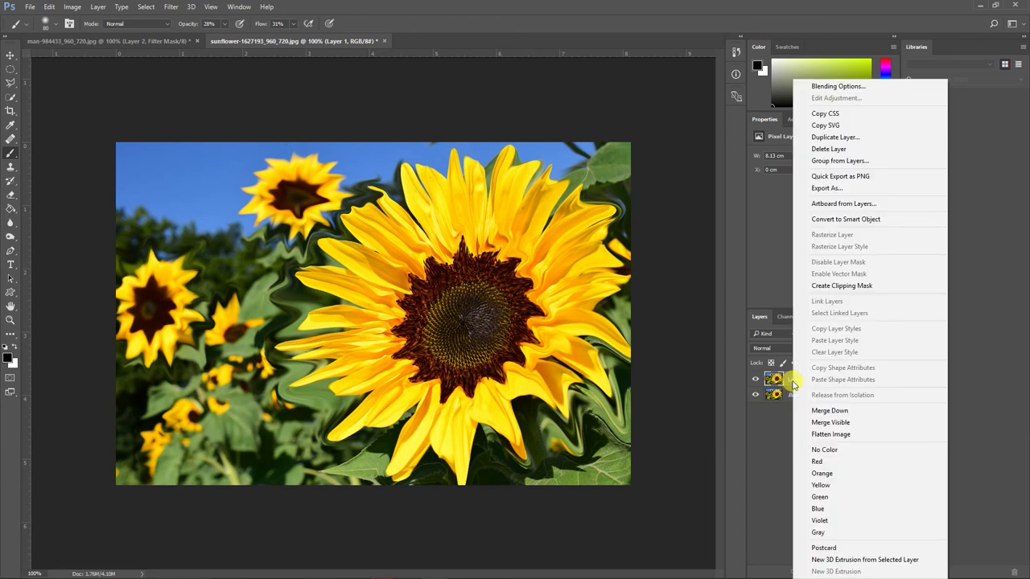
{"action": "left_click", "coordinate": [840, 219]}
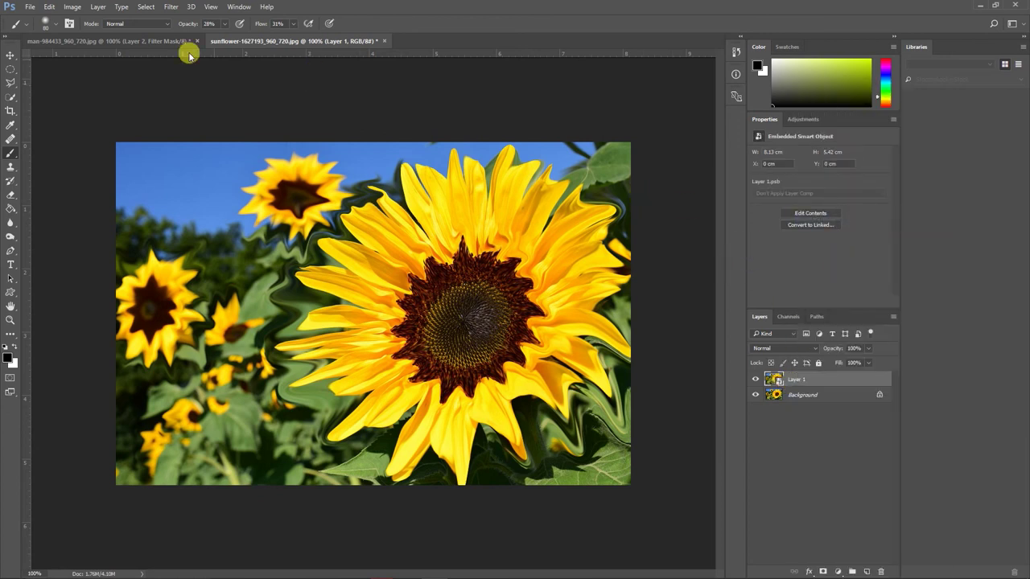
{"action": "left_click", "coordinate": [171, 6]}
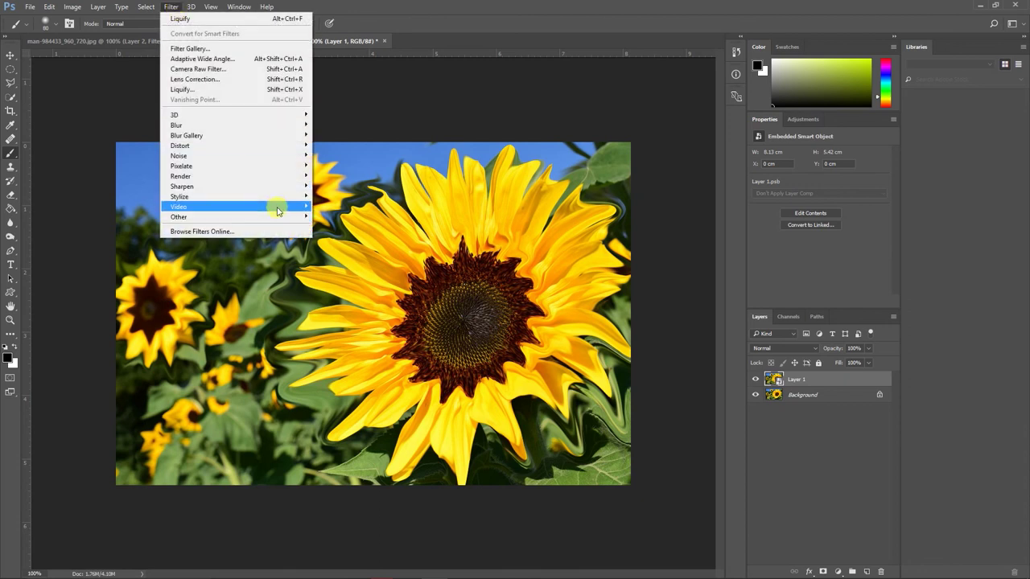
{"action": "mouse_move", "coordinate": [294, 199]}
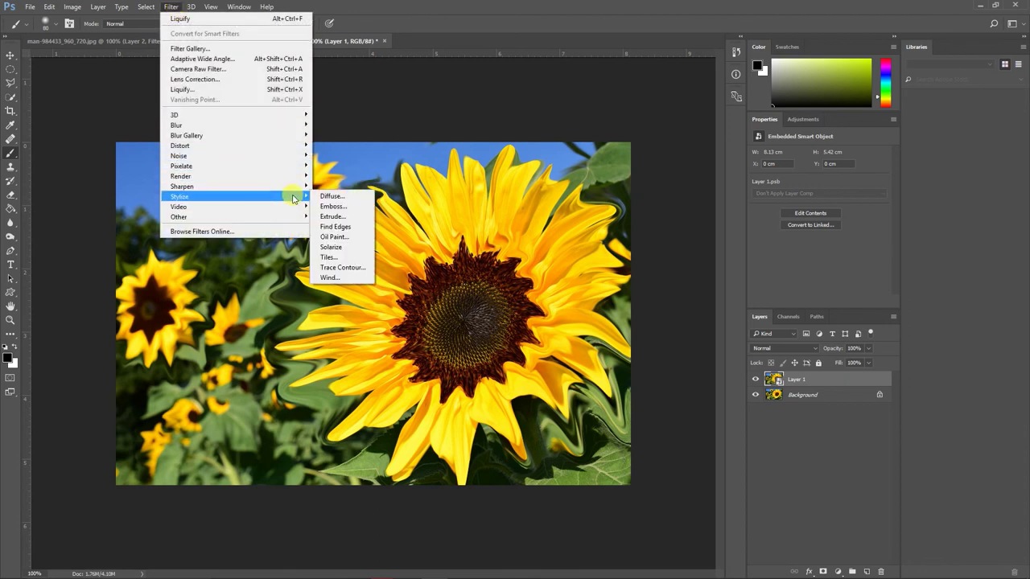
{"action": "left_click", "coordinate": [349, 240]}
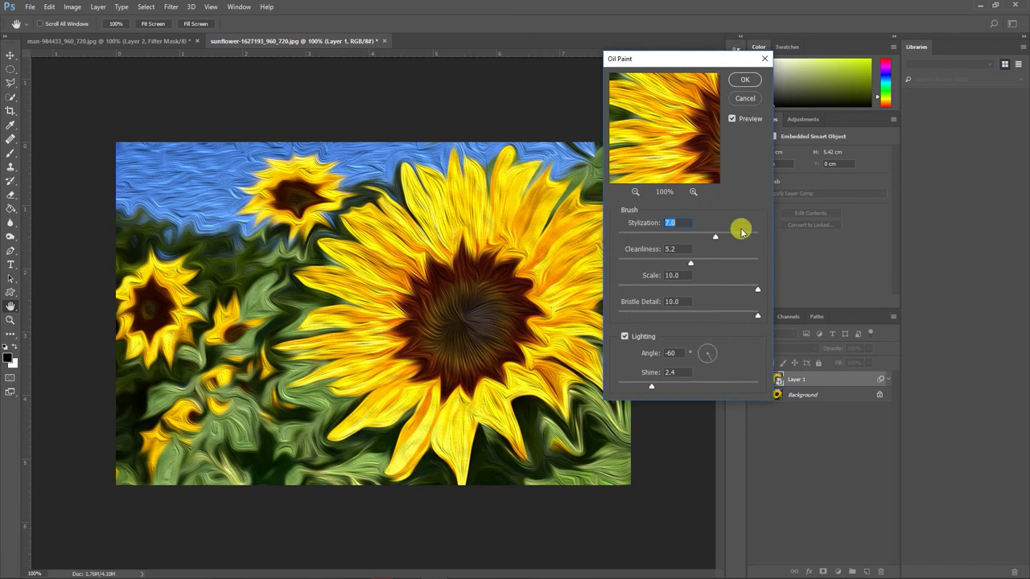
{"action": "left_click", "coordinate": [747, 81]}
{"action": "key", "text": "b"}
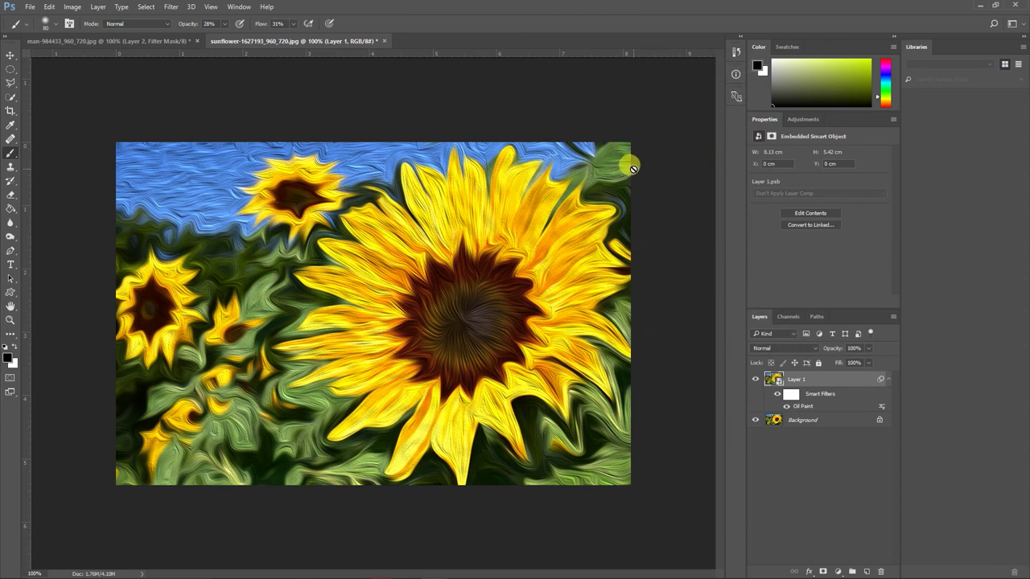
Copy the entire painted sunflower image and paste it directly above Layer 1 in the man's document, behind the cut-out.
{"action": "key", "text": "ctrl+a"}
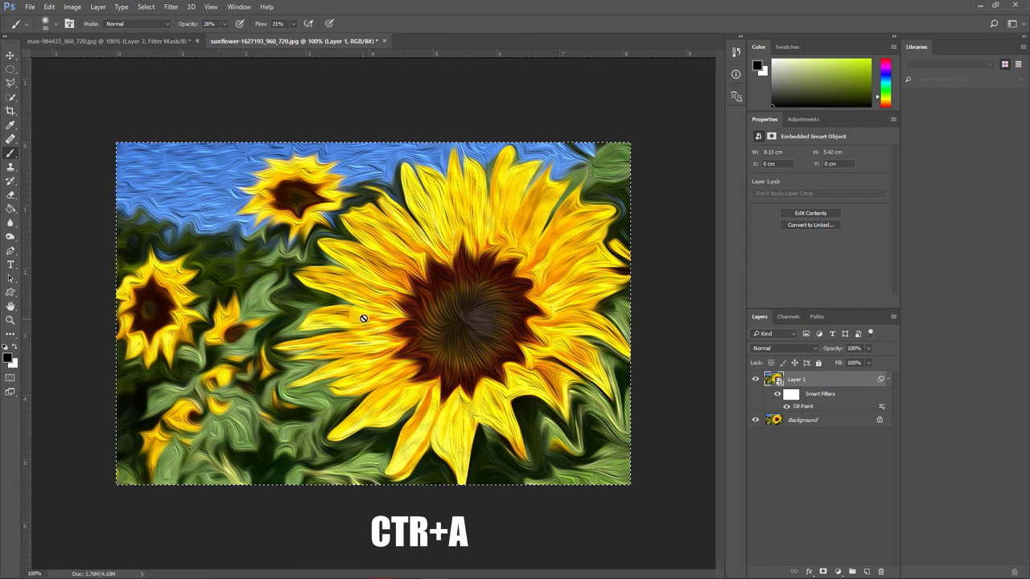
{"action": "key", "text": "ctrl+c"}
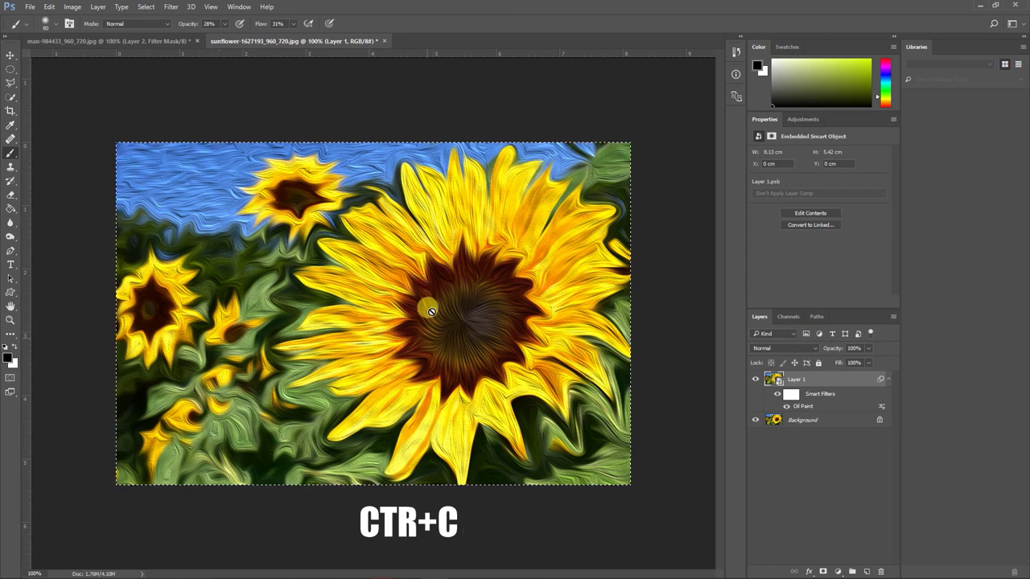
{"action": "left_click", "coordinate": [138, 42]}
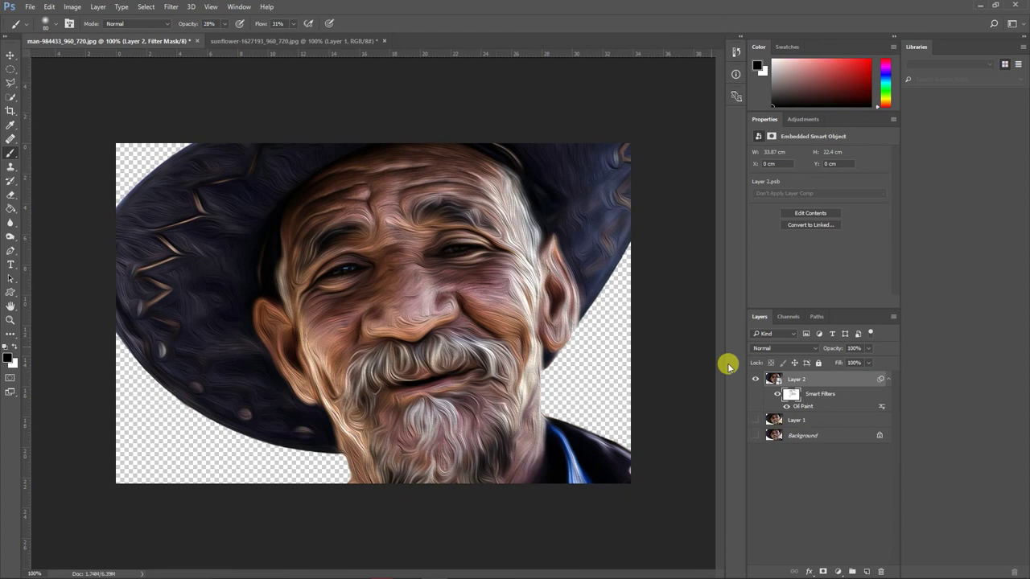
{"action": "left_click", "coordinate": [794, 420]}
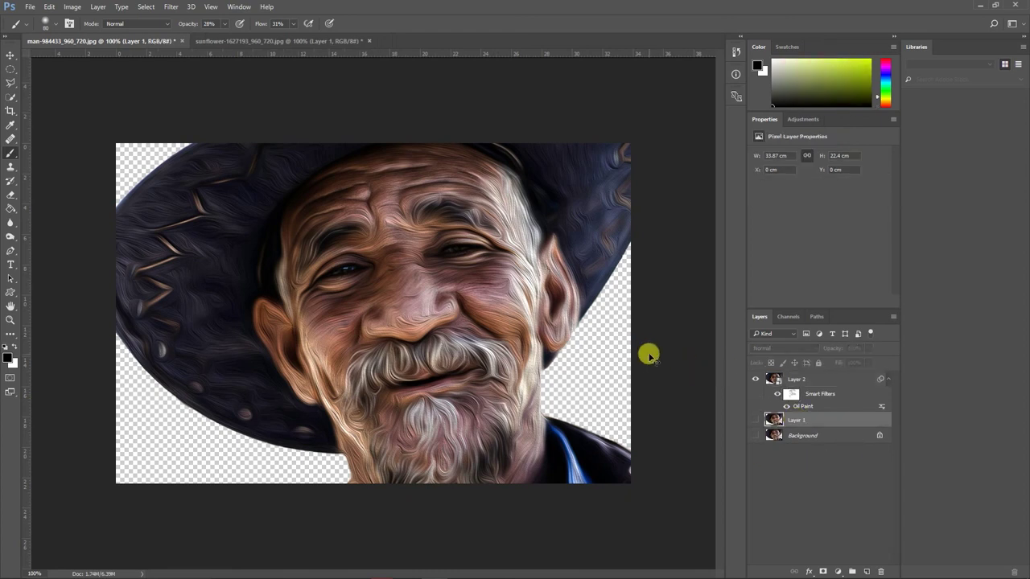
{"action": "key", "text": "ctrl+v"}
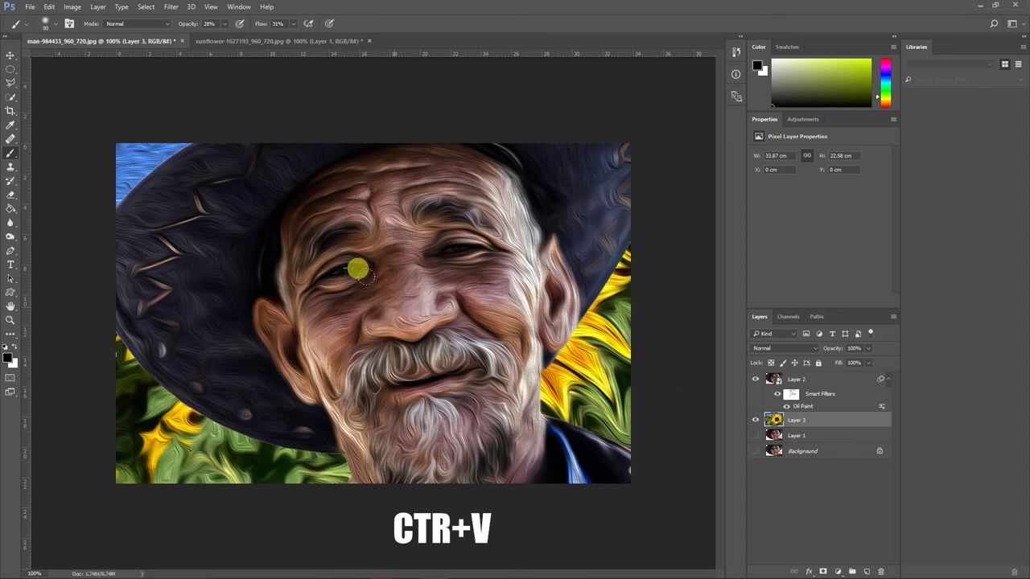
{"action": "left_click", "coordinate": [338, 40]}
{"action": "key", "text": "ctrl+a"}
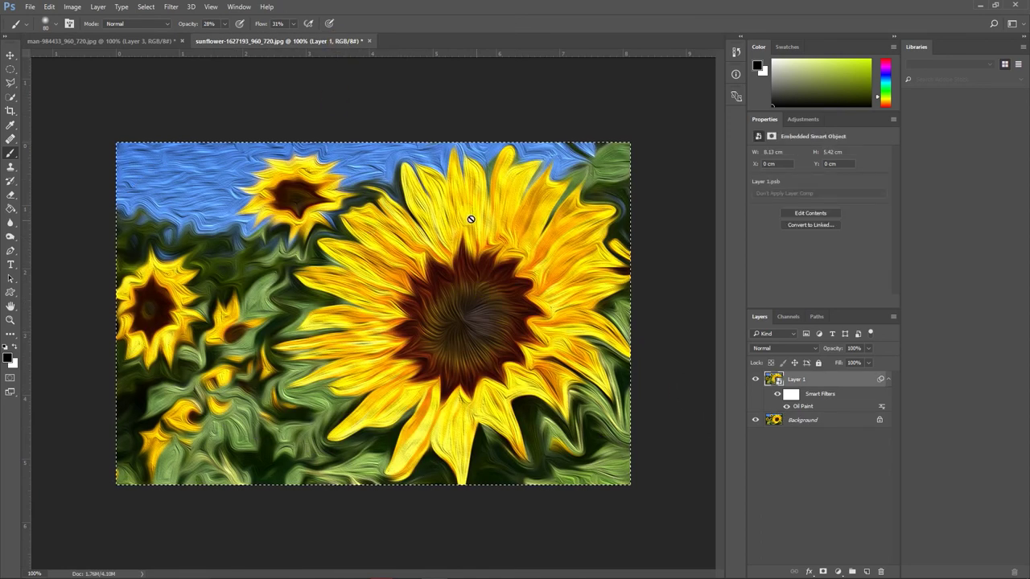
{"action": "left_click", "coordinate": [131, 43]}
{"action": "key", "text": "ctrl+v"}
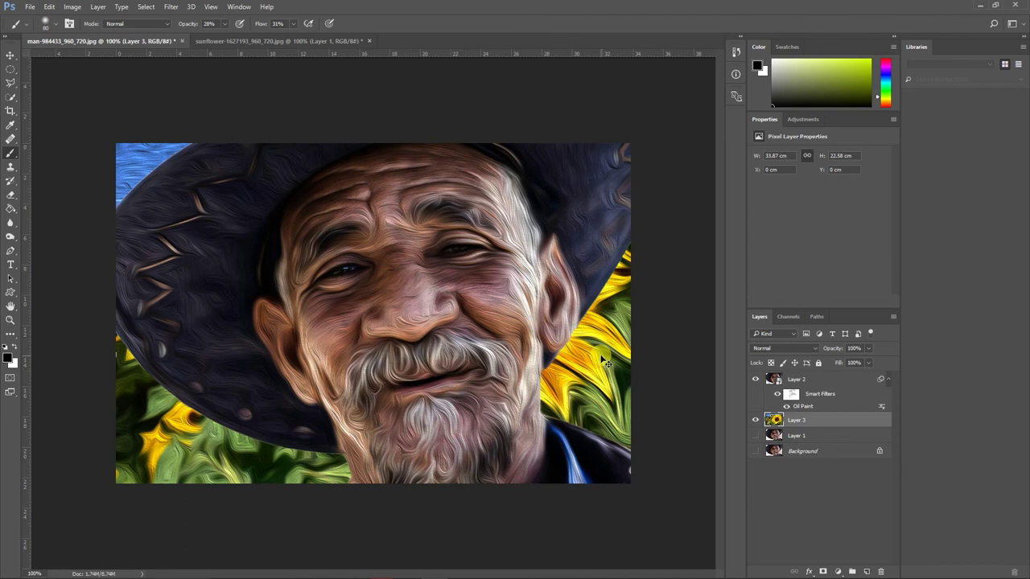
Scale the pasted sunflower layer proportionally around its centre to about 118% and commit the transform.
{"action": "key", "text": "ctrl+t"}
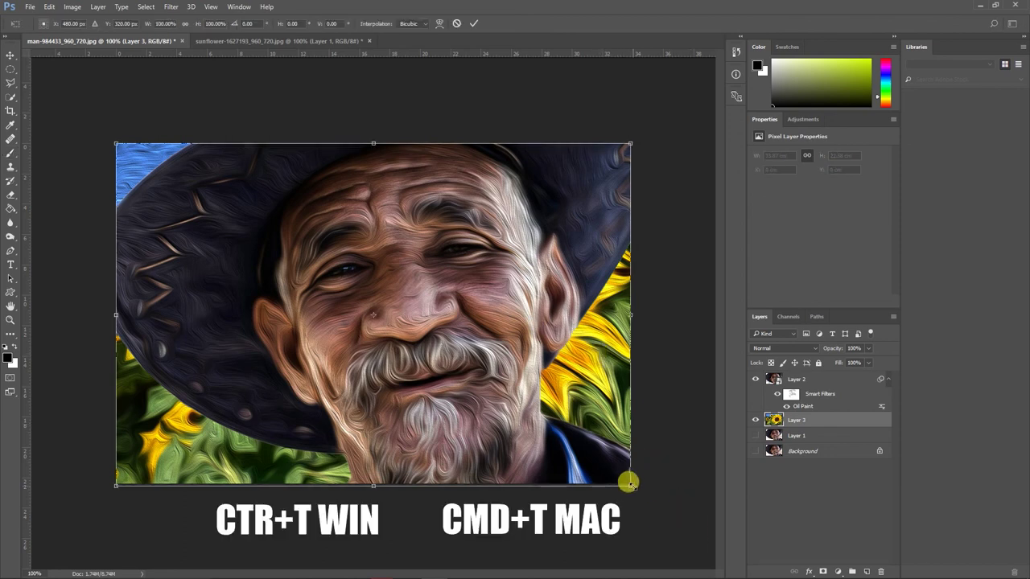
{"action": "left_click_drag", "start_coordinate": [625, 484], "coordinate": [661, 503]}
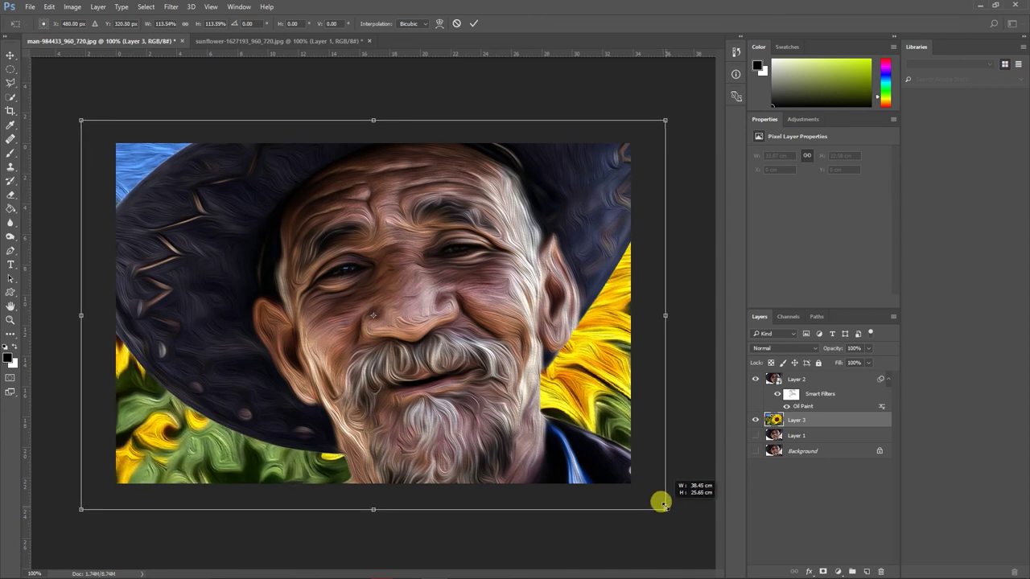
{"action": "left_click_drag", "start_coordinate": [660, 504], "coordinate": [668, 527]}
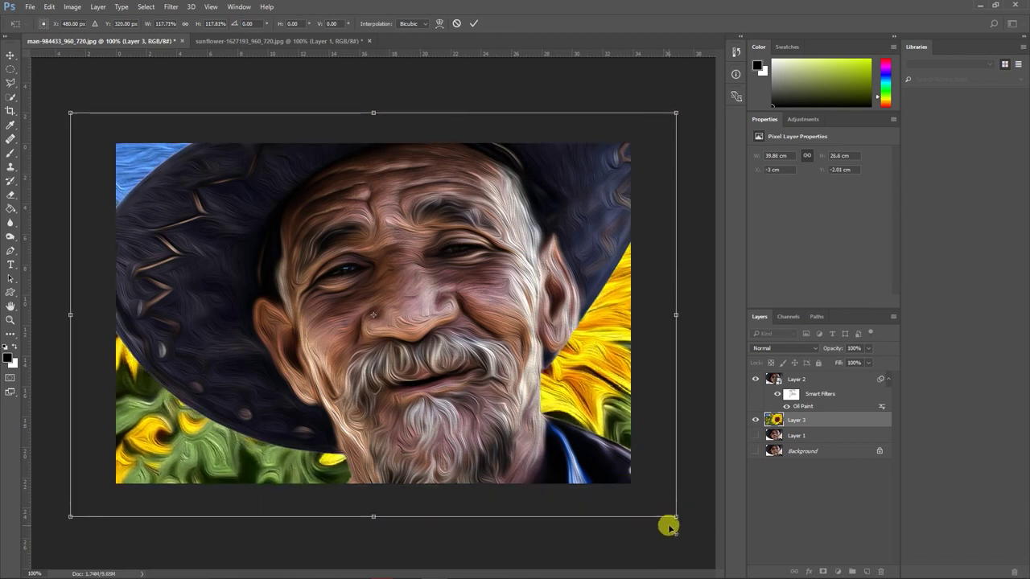
{"action": "left_click", "coordinate": [471, 23]}
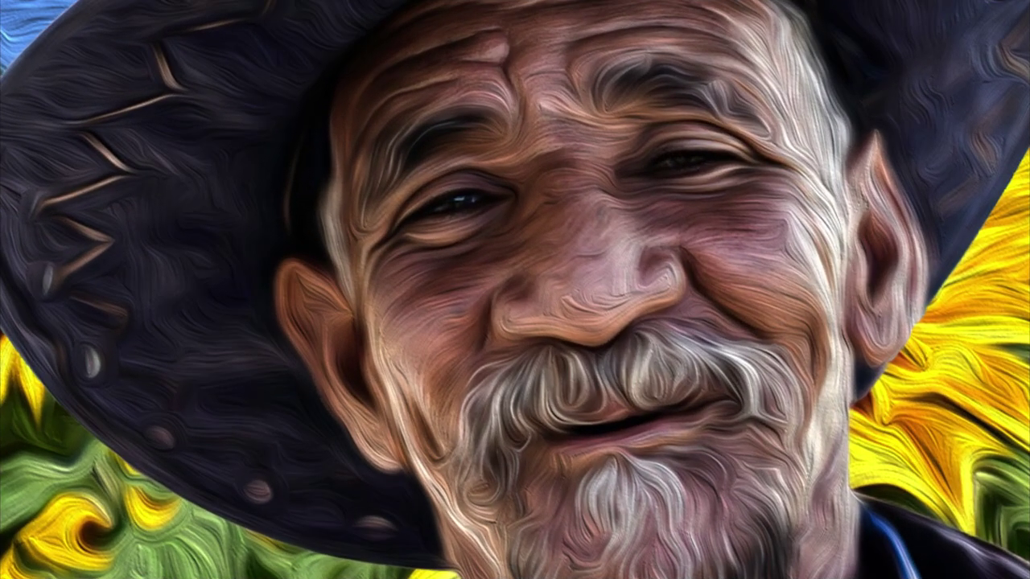